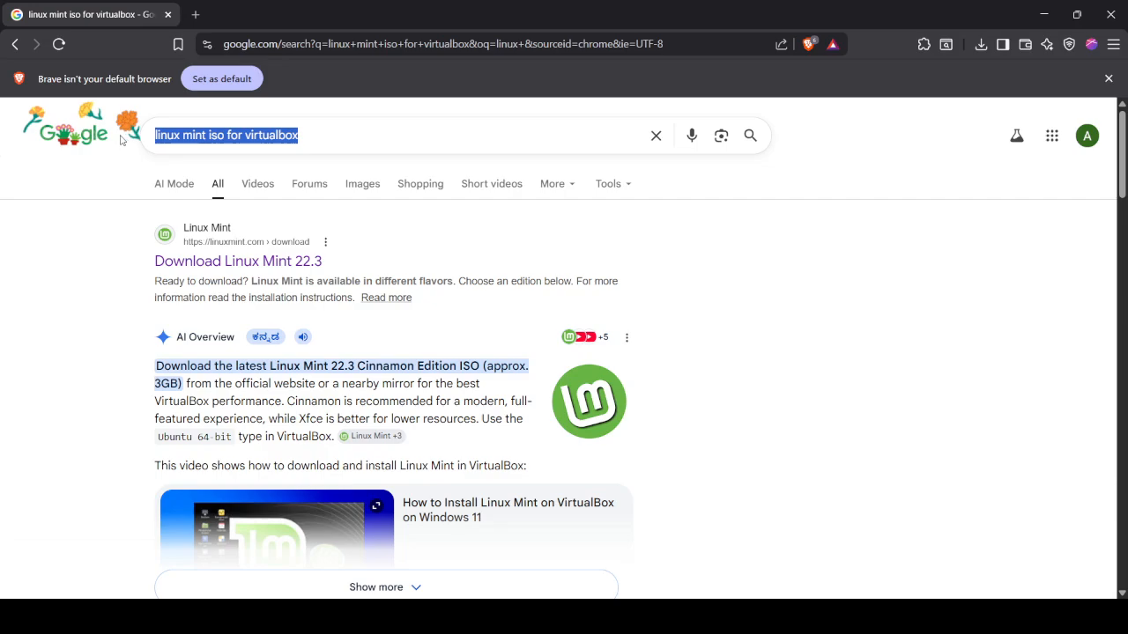
- Deselect the 'linux mint iso for virtualbox' query on the Google results page
left_click(102, 271)
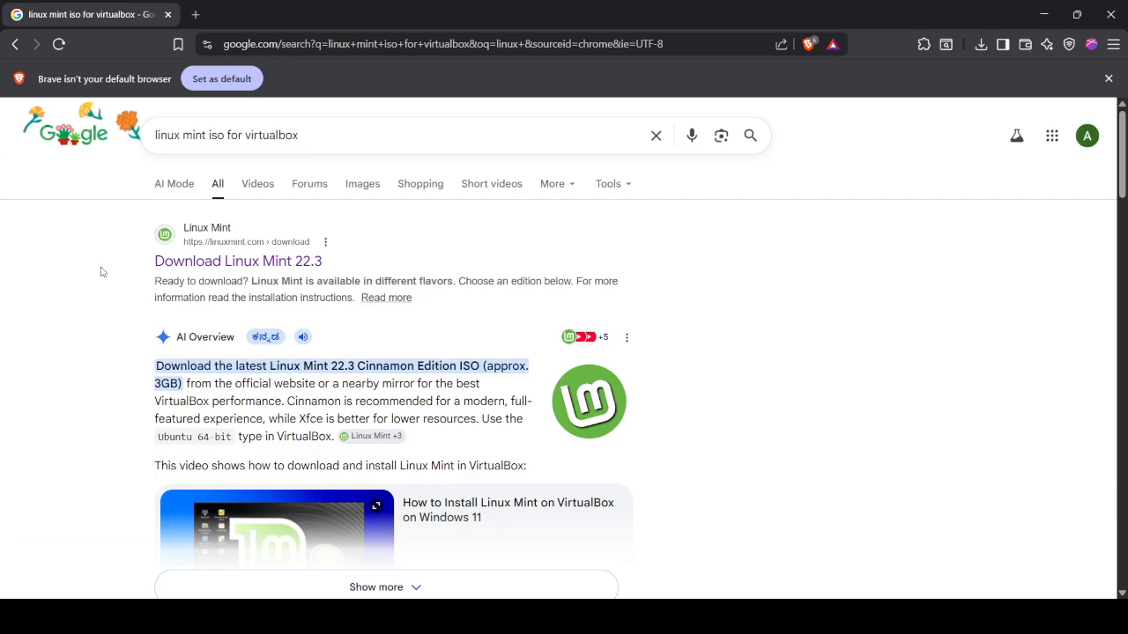
- Open the official Linux Mint 22.3 download page and look over the available editions
left_click(203, 267)
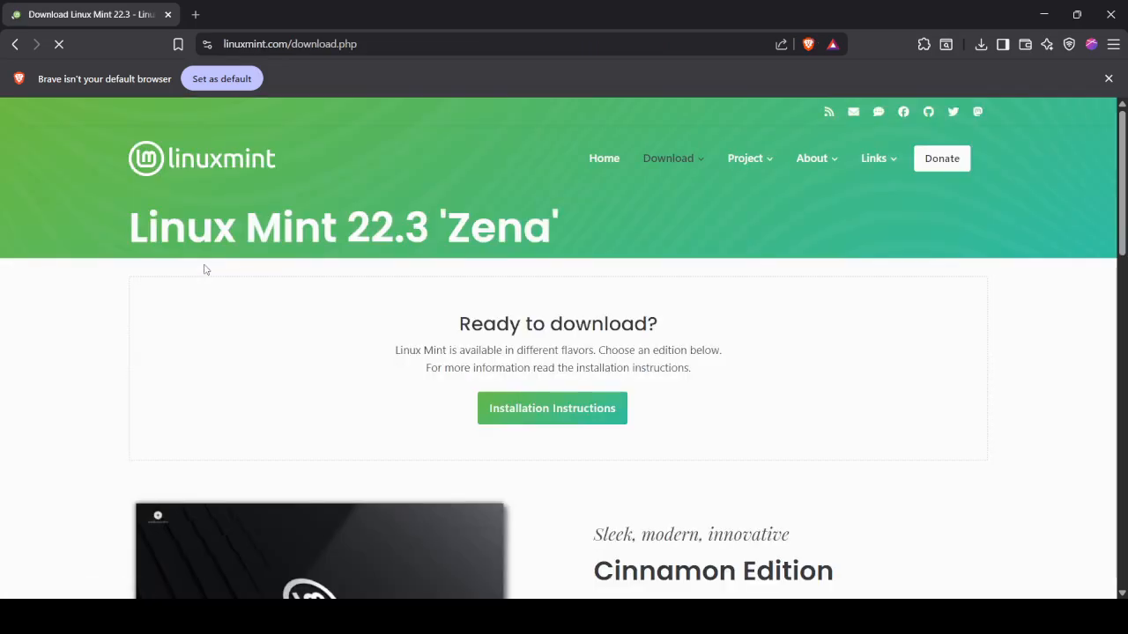
scroll(399, 324, "down", 2)
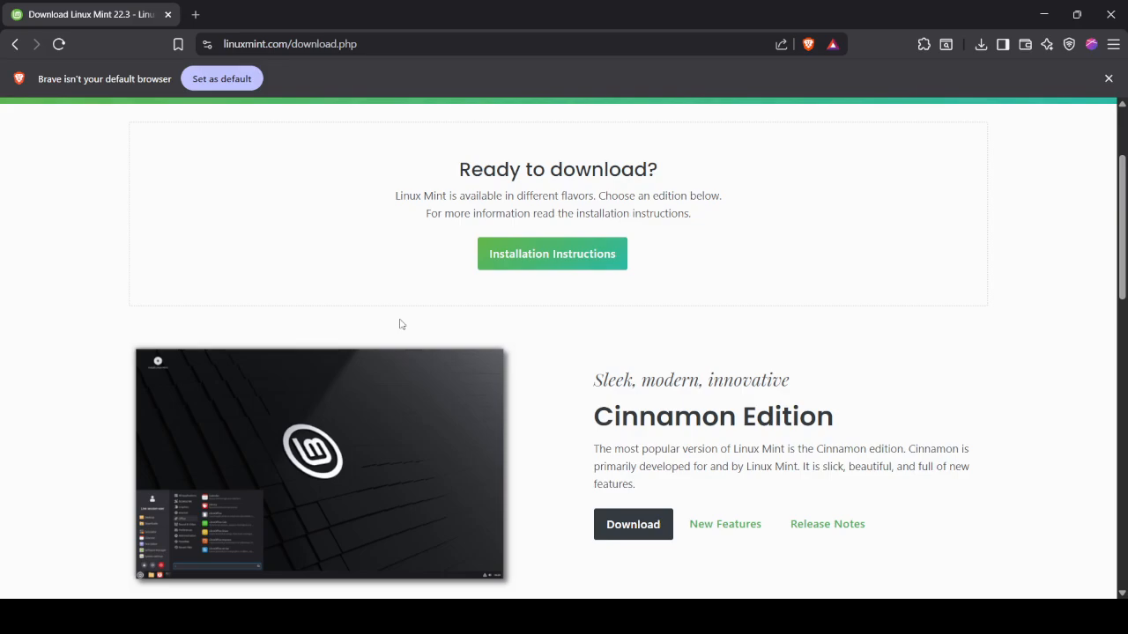
scroll(399, 325, "down", 2)
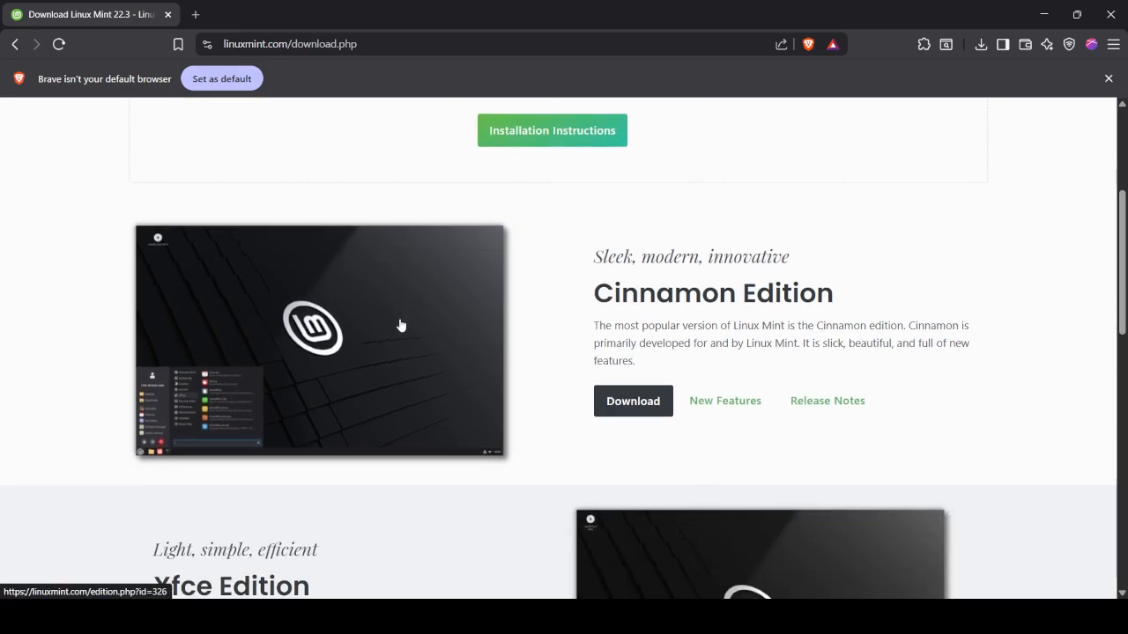
scroll(399, 324, "down", 2)
scroll(471, 327, "up", 2)
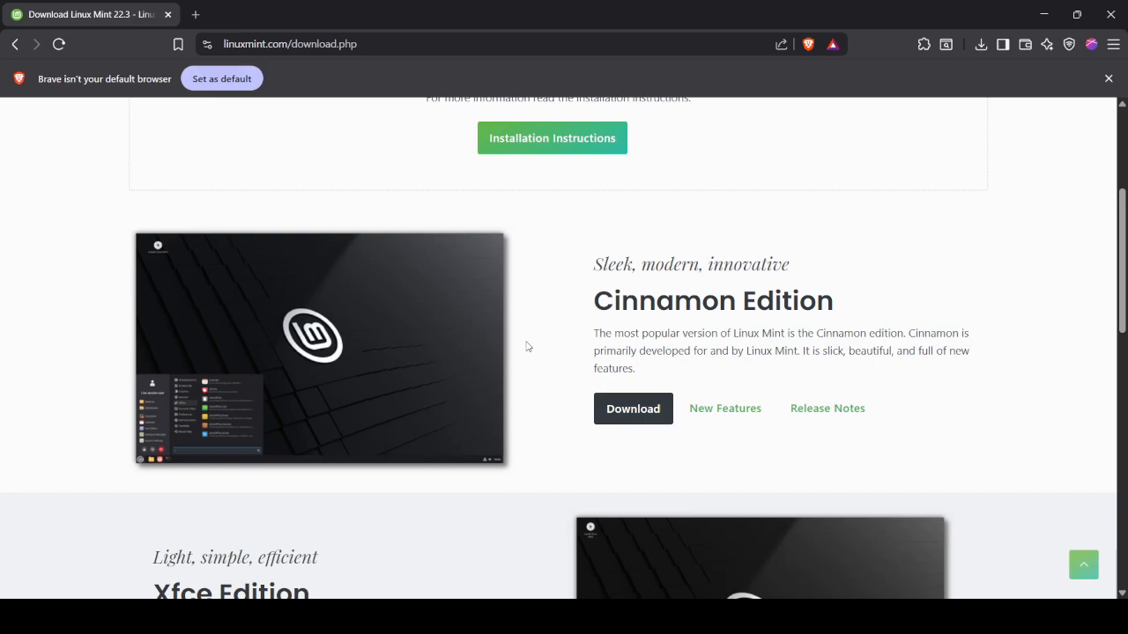
scroll(527, 346, "down", 2)
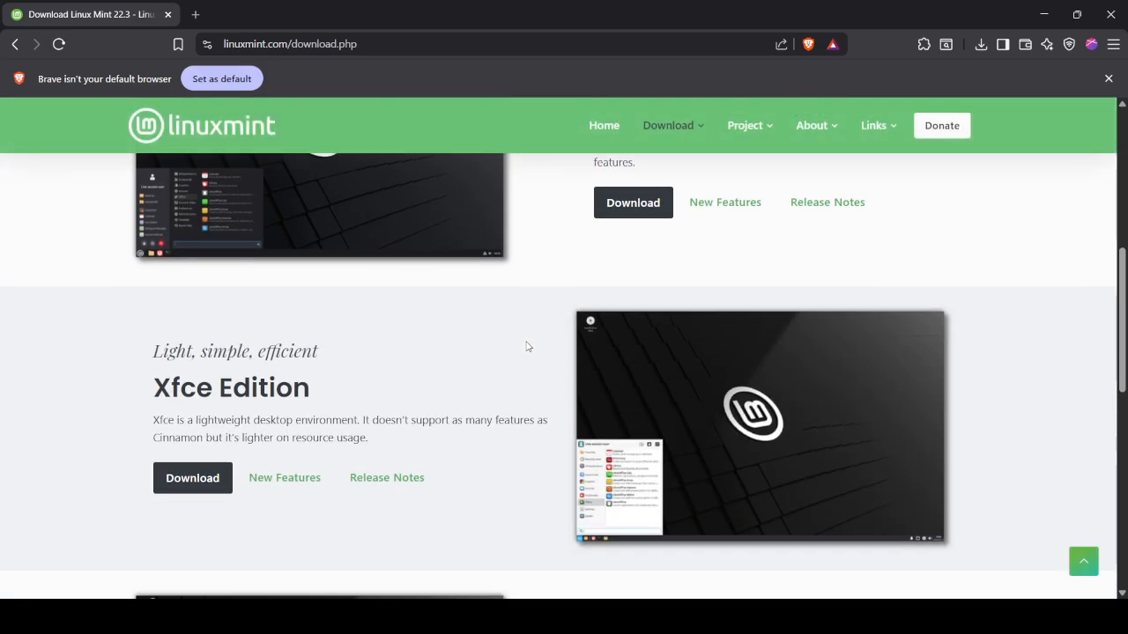
scroll(527, 347, "down", 3)
scroll(526, 346, "down", 4)
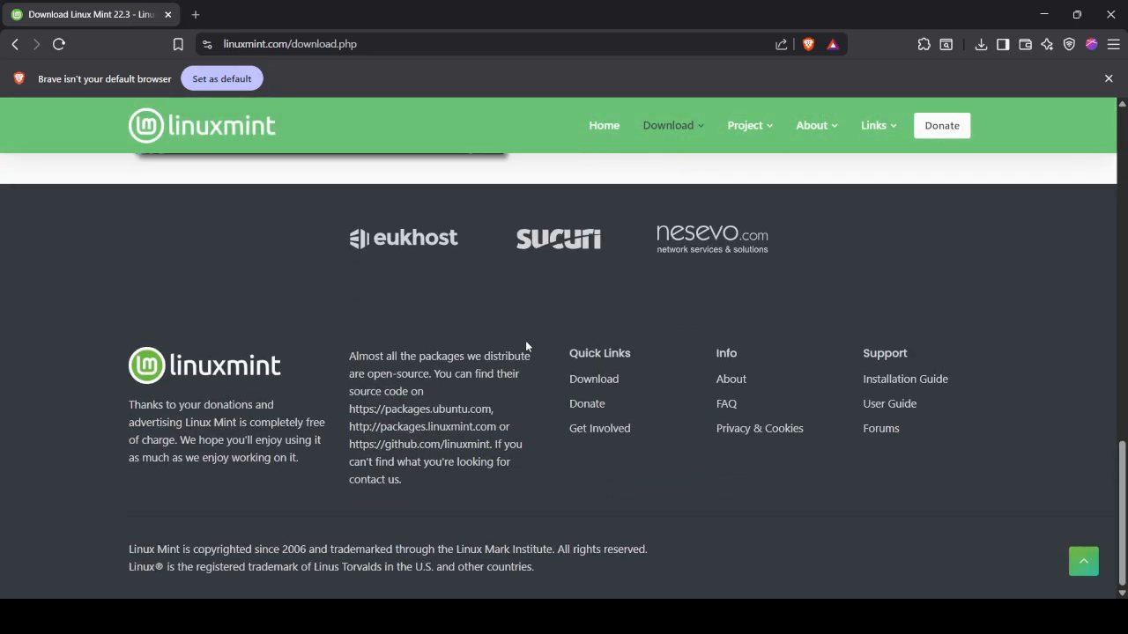
- Open the Linux Mint 22.3 'Zena' Cinnamon Edition download page
scroll(527, 346, "up", 3)
scroll(527, 346, "up", 5)
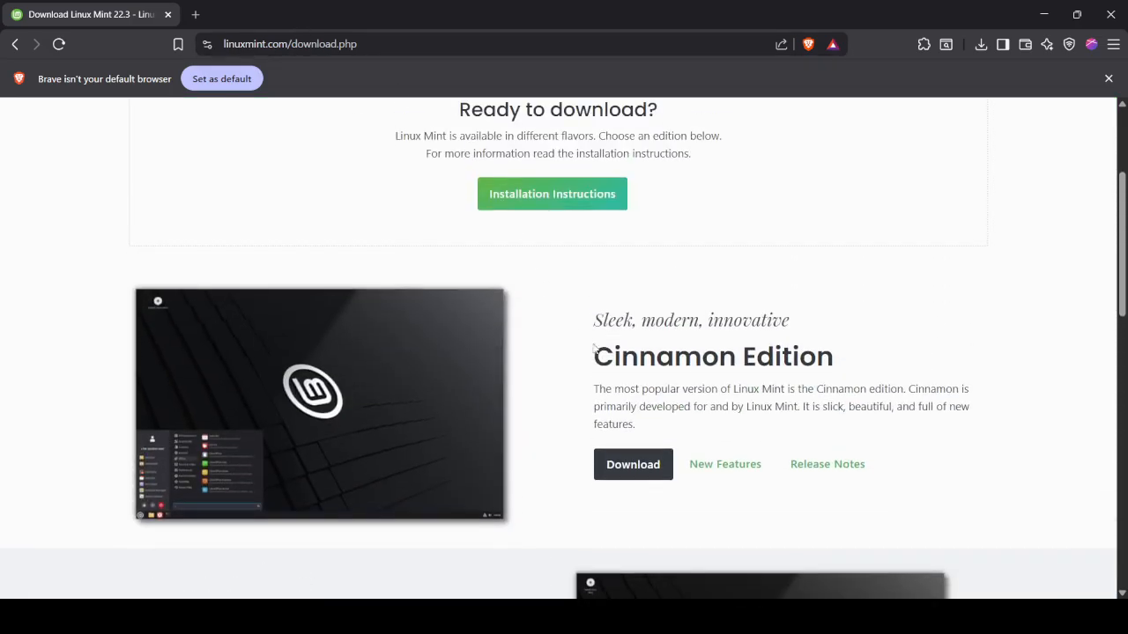
scroll(721, 362, "down", 7)
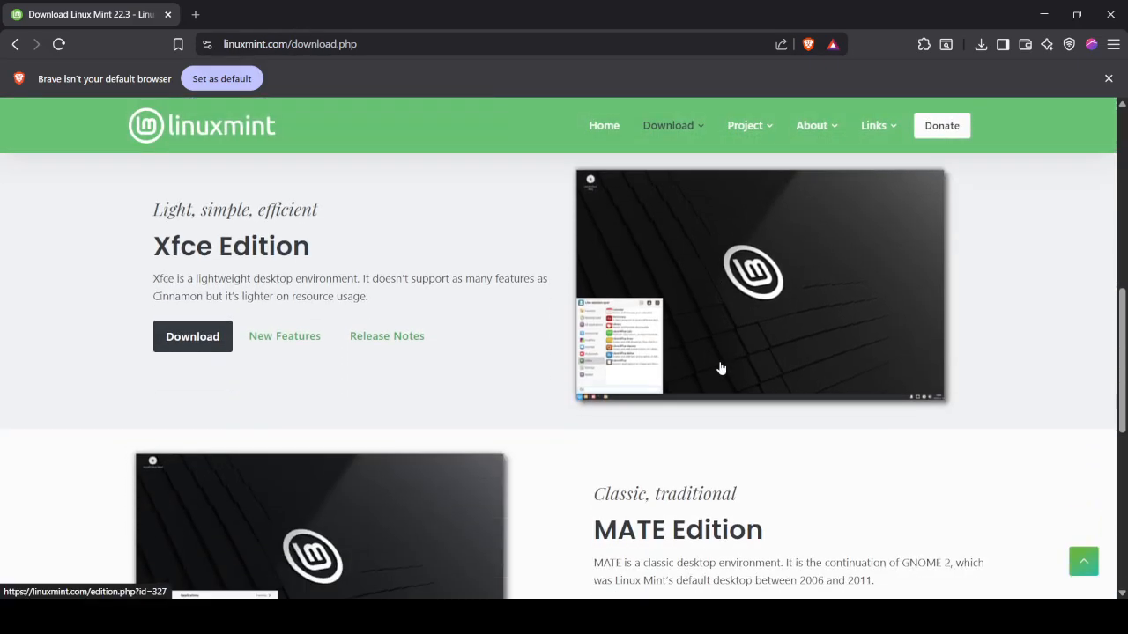
scroll(721, 367, "up", 8)
scroll(721, 367, "down", 2)
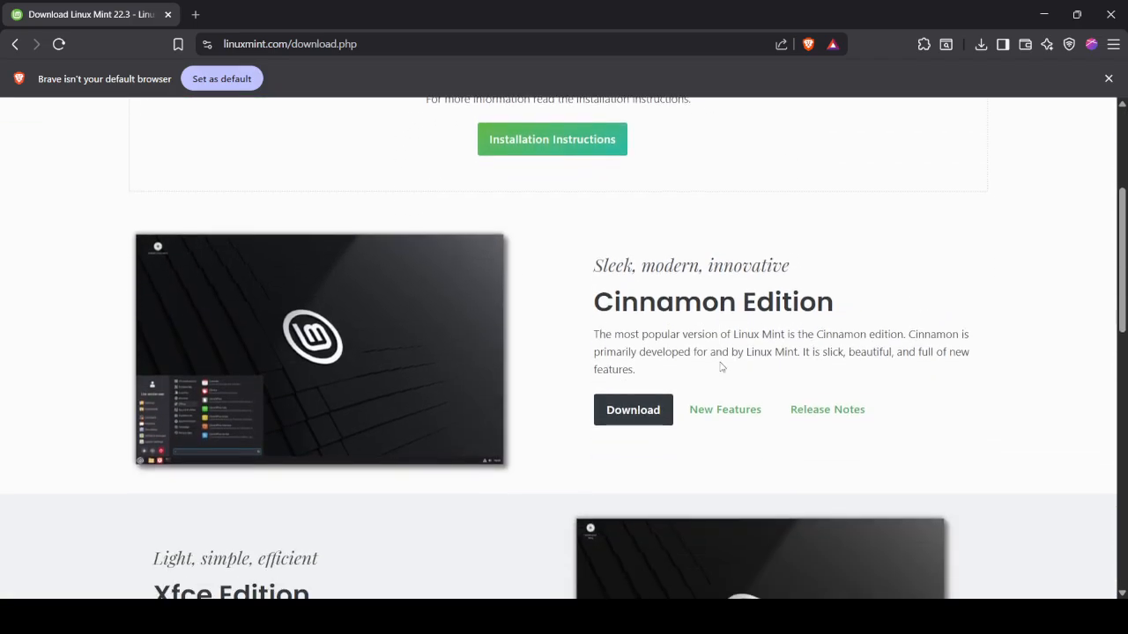
left_click(635, 413)
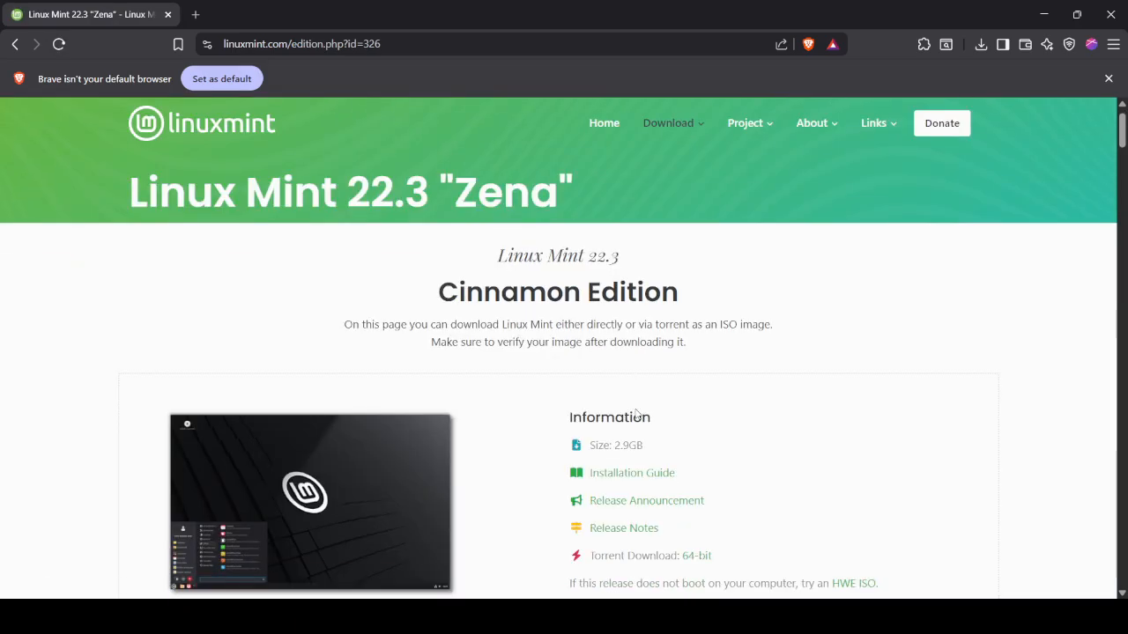
- Download the Cinnamon ISO from the Linux Mint mirror, skipping the duplicate save
scroll(637, 413, "down", 8)
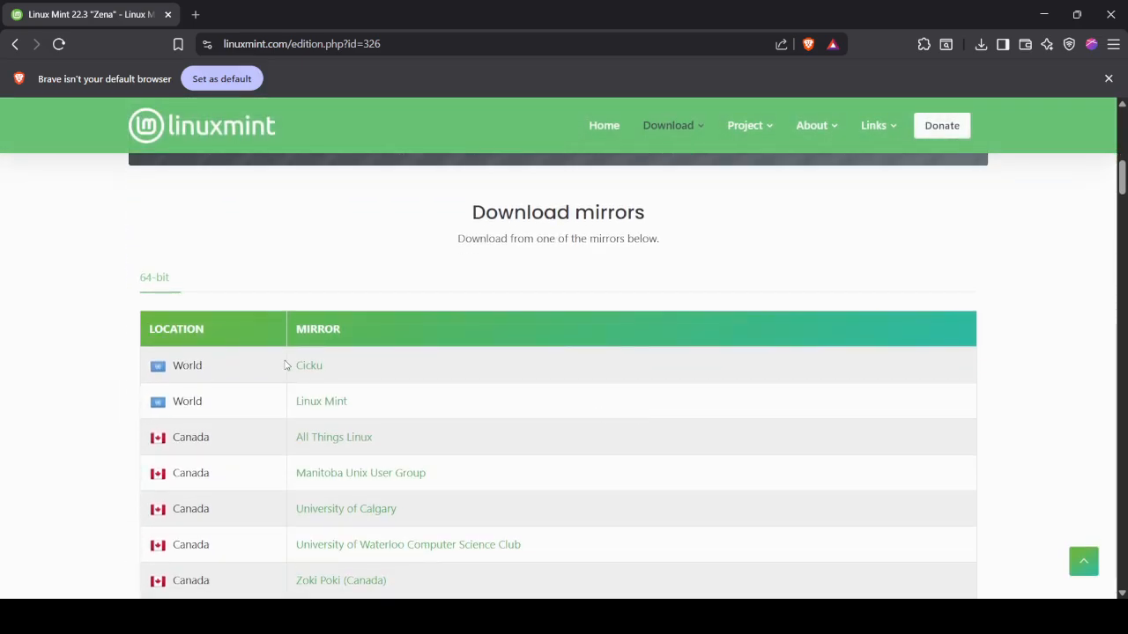
left_click(315, 406)
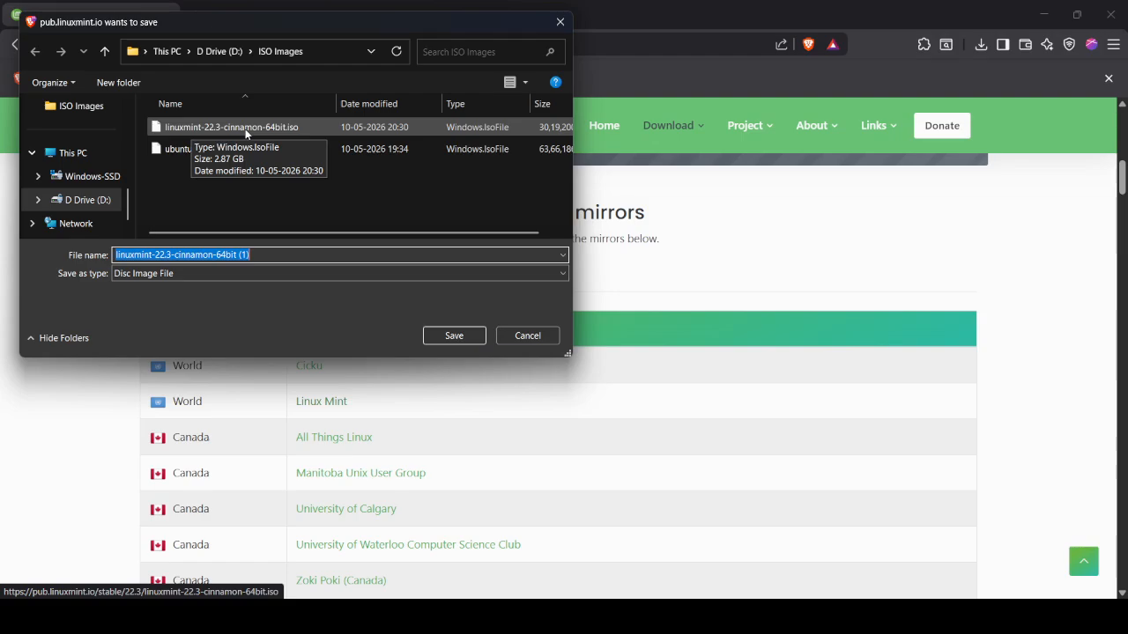
left_click(528, 336)
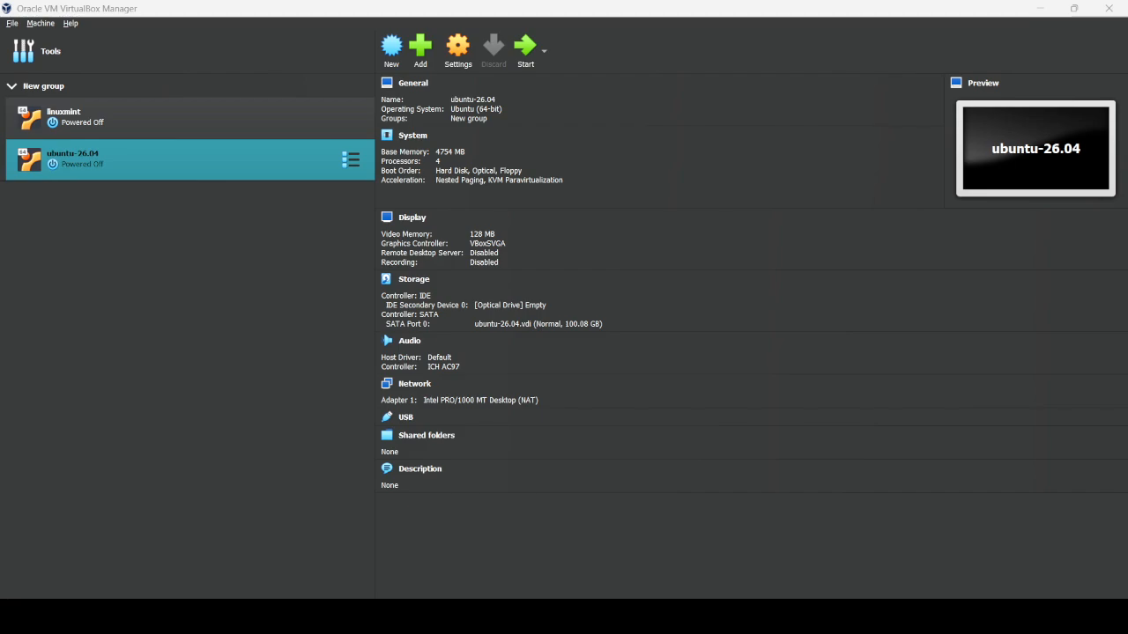
- Create a VM named linuxmint-22.3 using linuxmint-22.3-cinnamon-64bit.iso as its ISO image
left_click(391, 48)
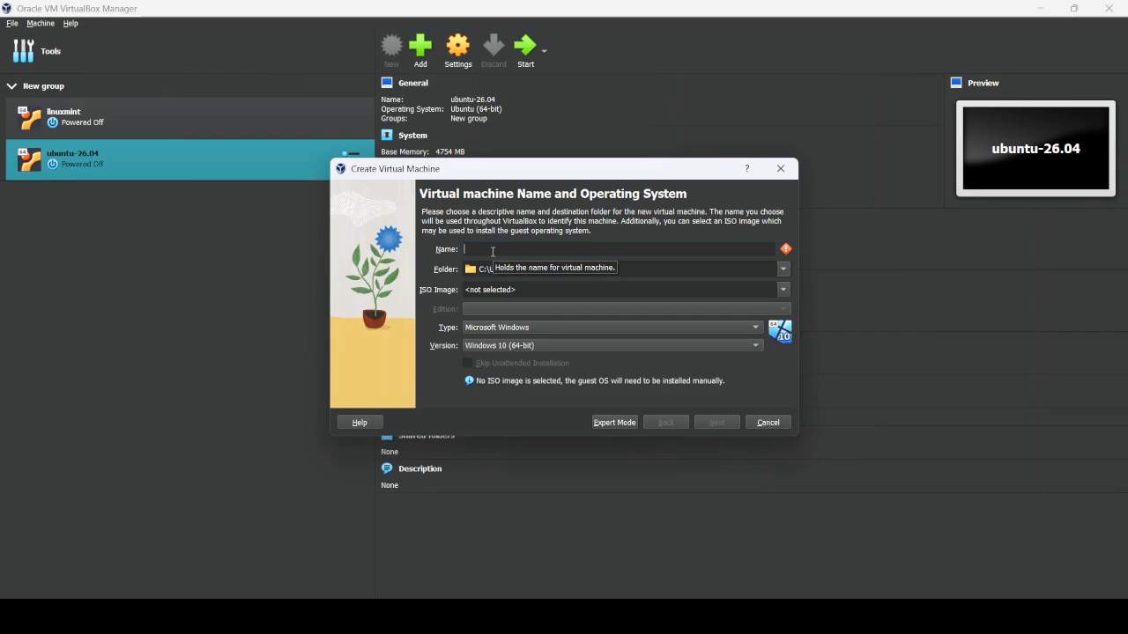
type("linuxmint")
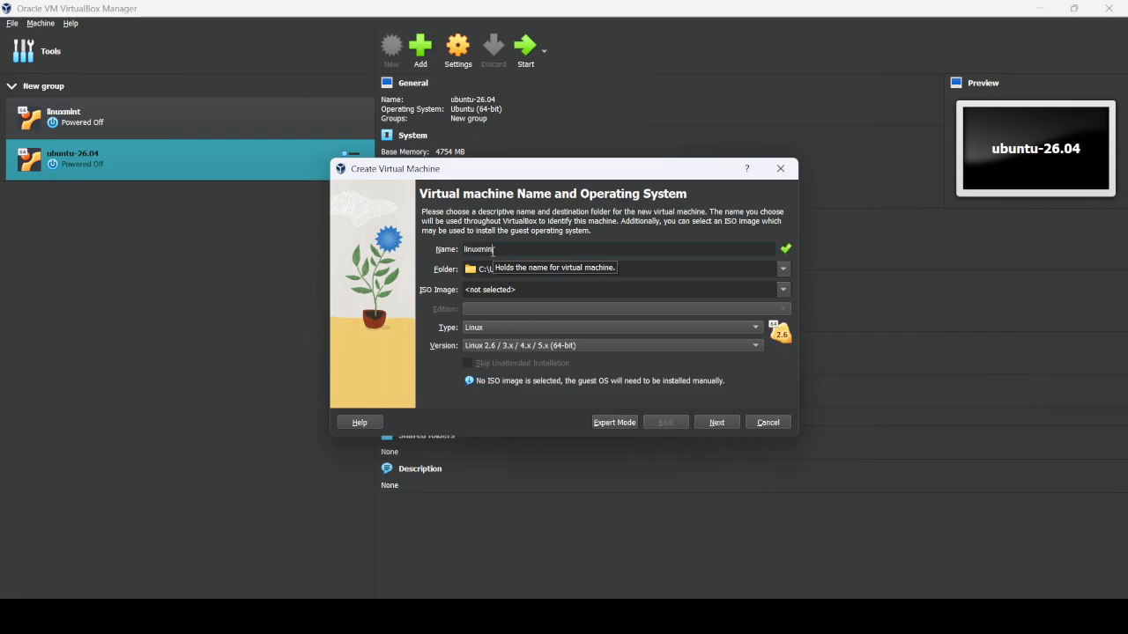
type("-22.3")
left_click(781, 292)
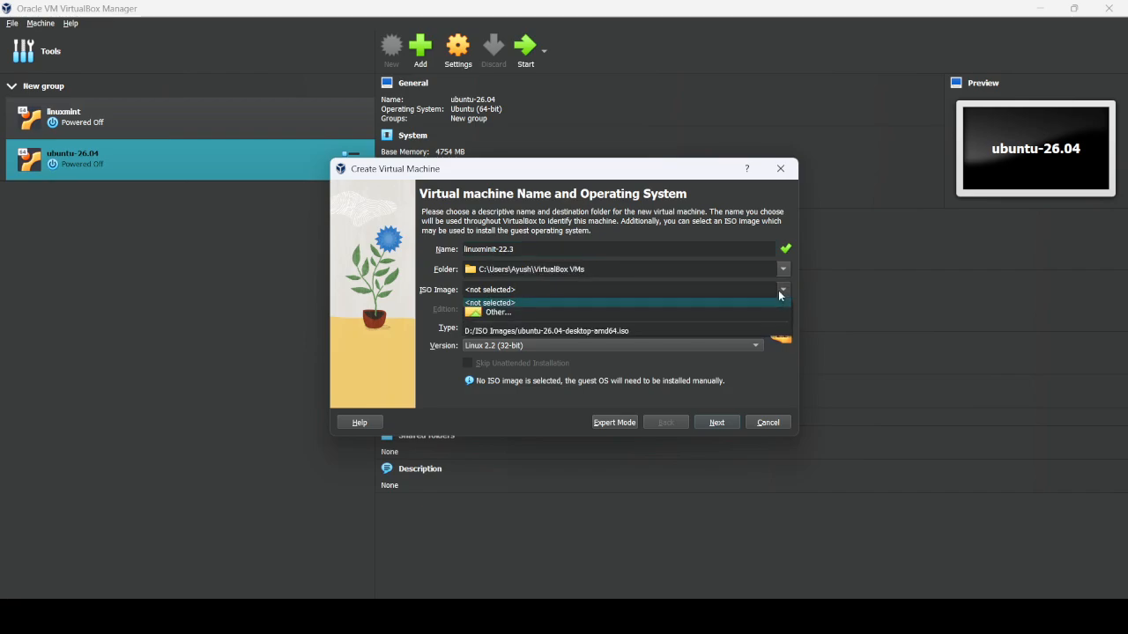
left_click(627, 314)
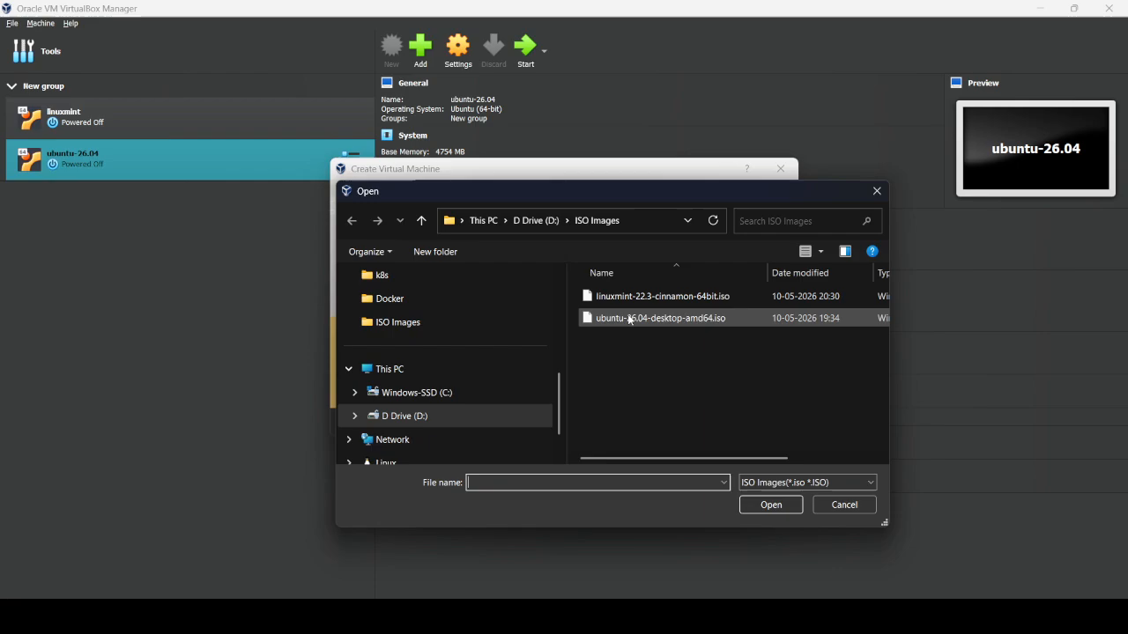
left_click(647, 299)
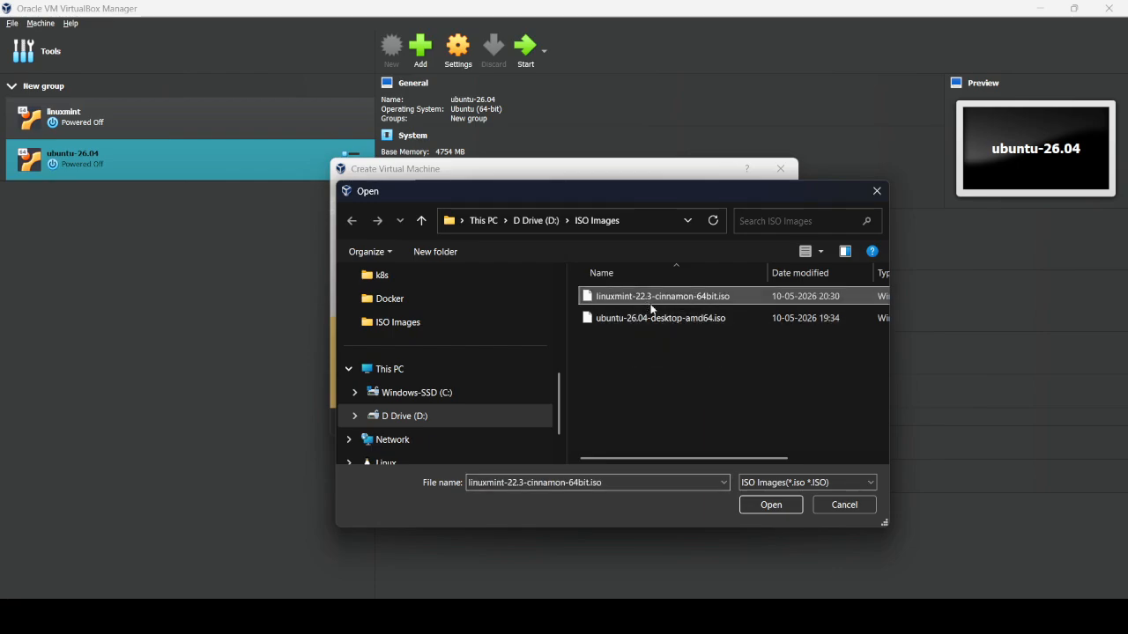
left_click(764, 504)
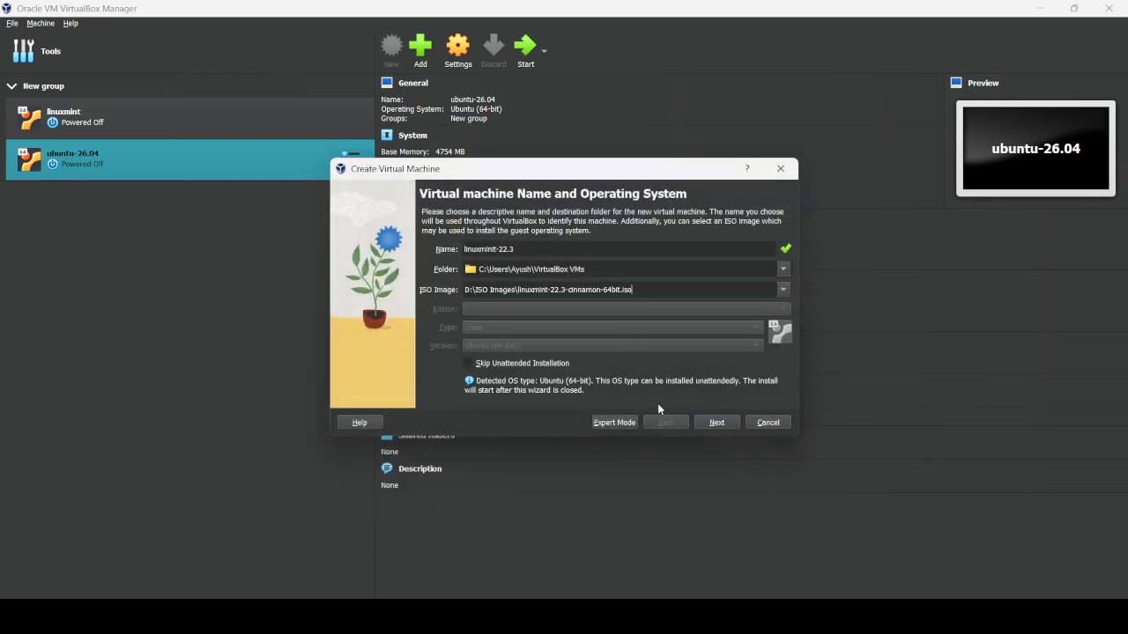
left_click(716, 424)
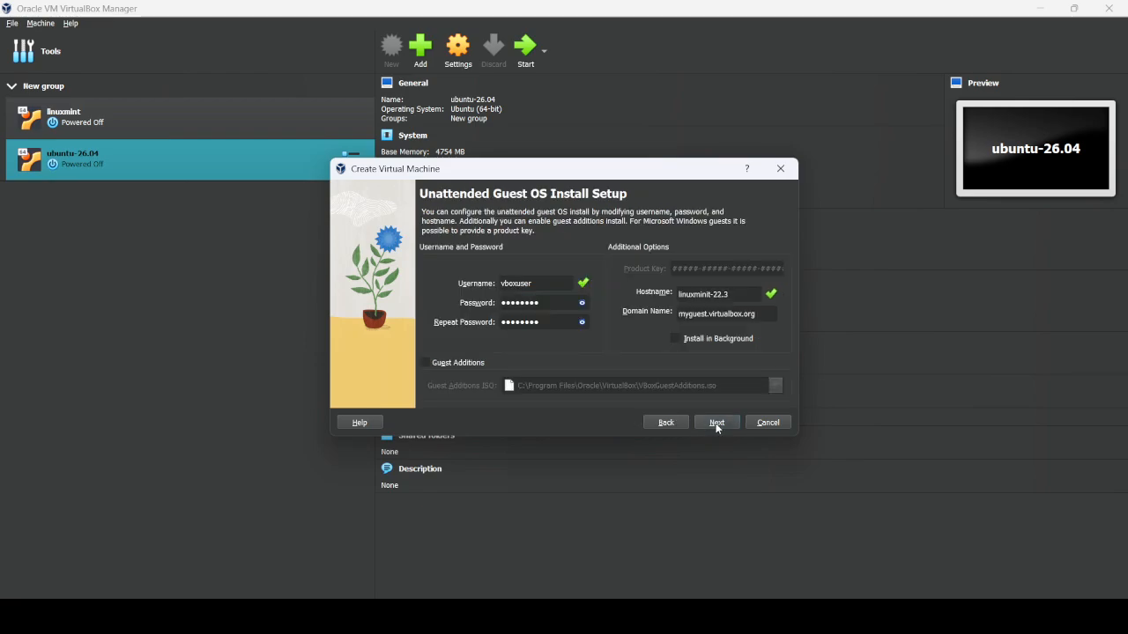
- Allocate 4307 MB base memory and 4 processors to the new VM
left_click(716, 424)
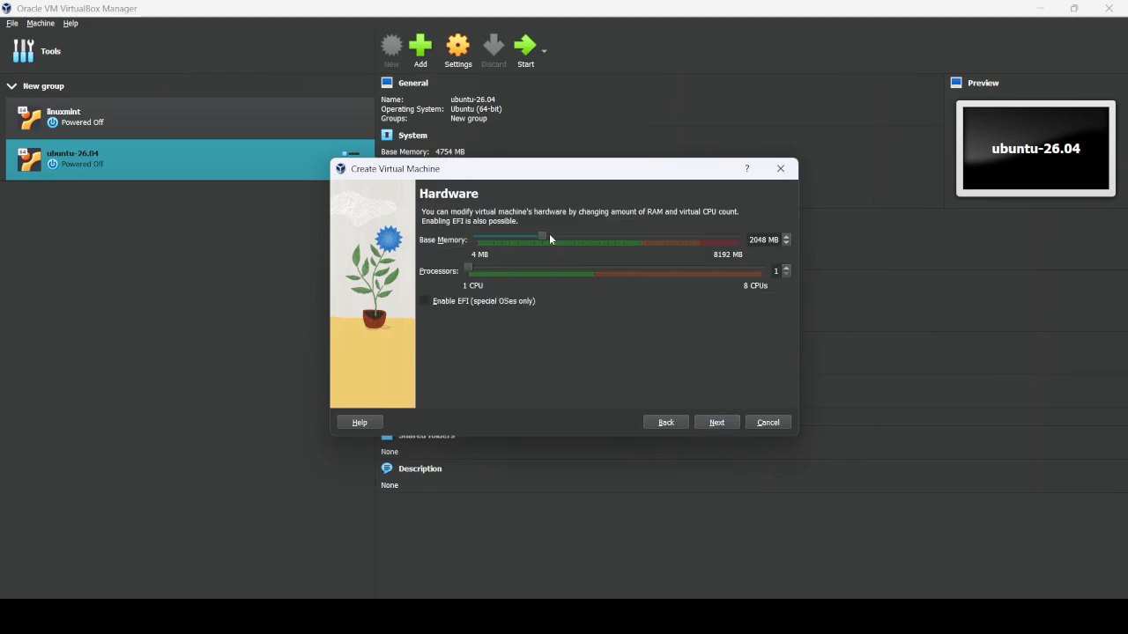
left_click(615, 243)
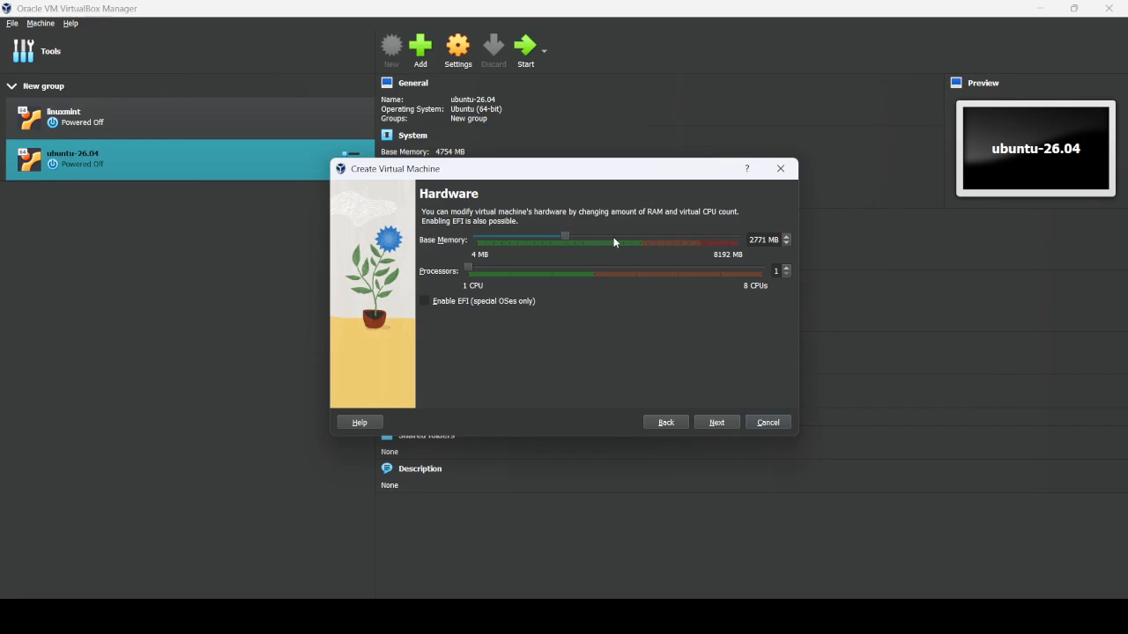
left_click_drag(615, 243, 615, 244)
left_click_drag(465, 270, 584, 273)
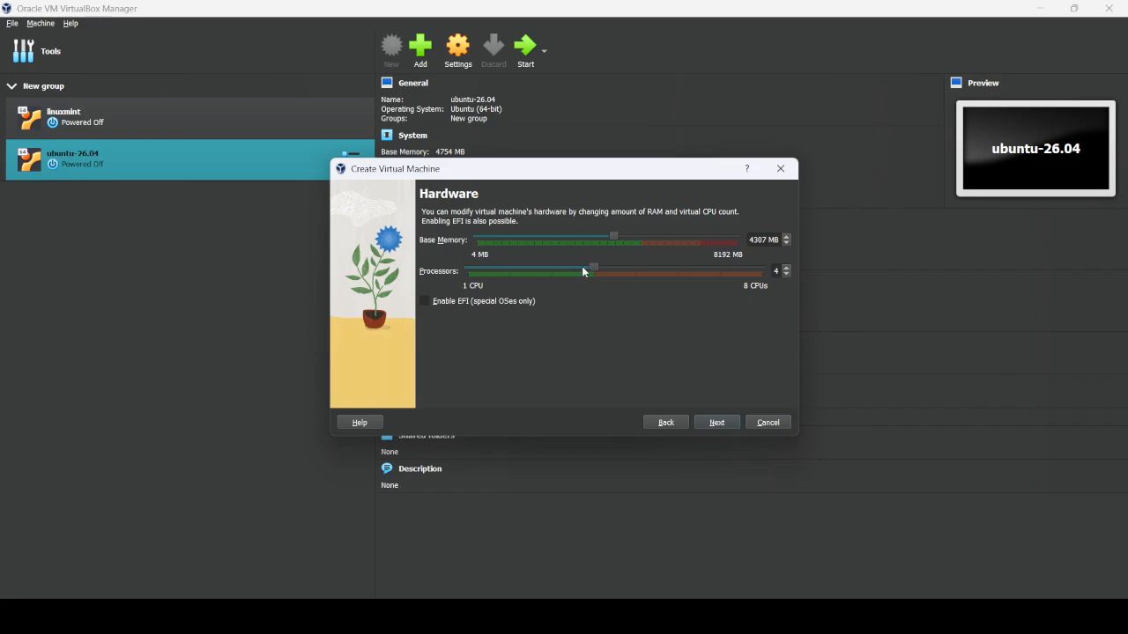
left_click(720, 422)
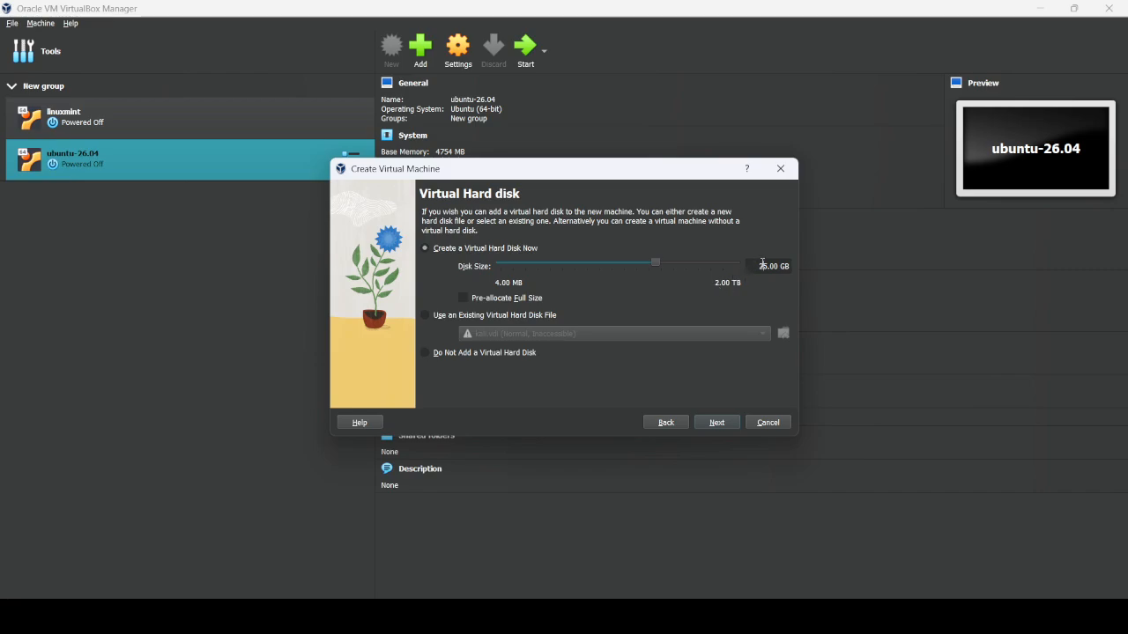
- Set the virtual hard disk size to 100 GB and finish the new VM wizard
left_click(762, 266)
key("BackSpace")
key("Delete")
type("100")
left_click(714, 423)
left_click(713, 423)
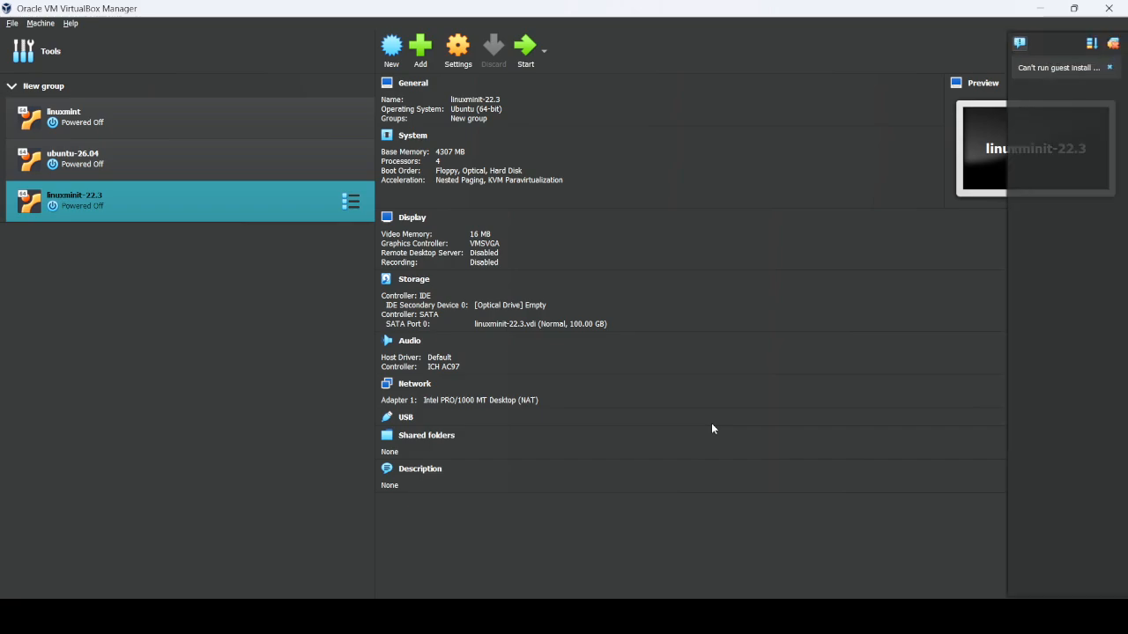
- Set linuxmint-22.3's Display video memory to 128 MB in its Settings
left_click(1111, 68)
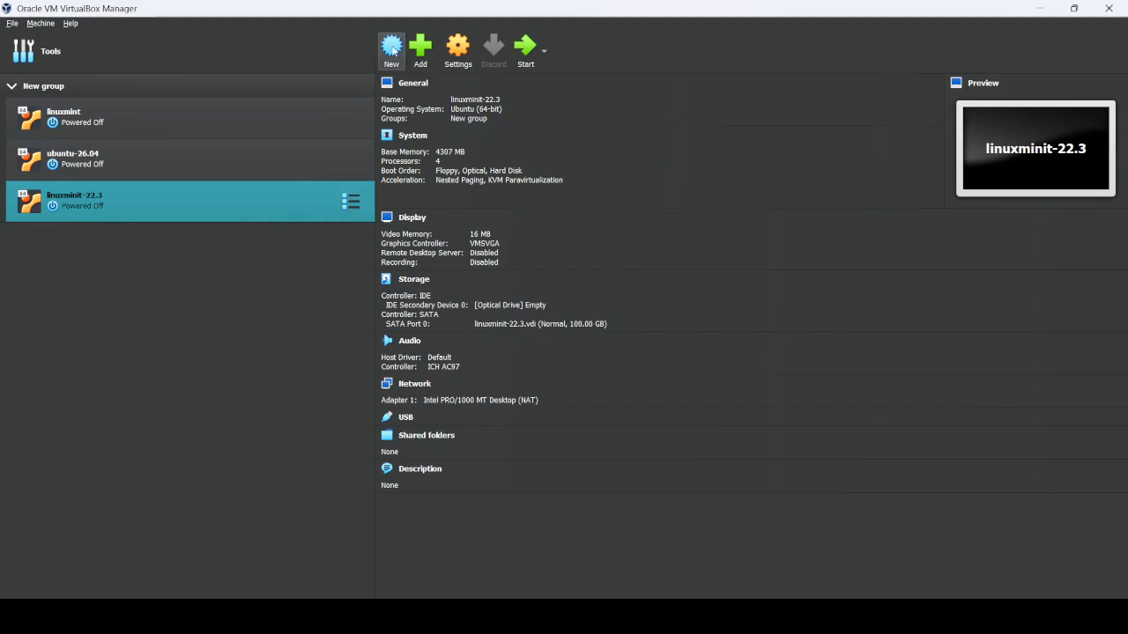
left_click(459, 55)
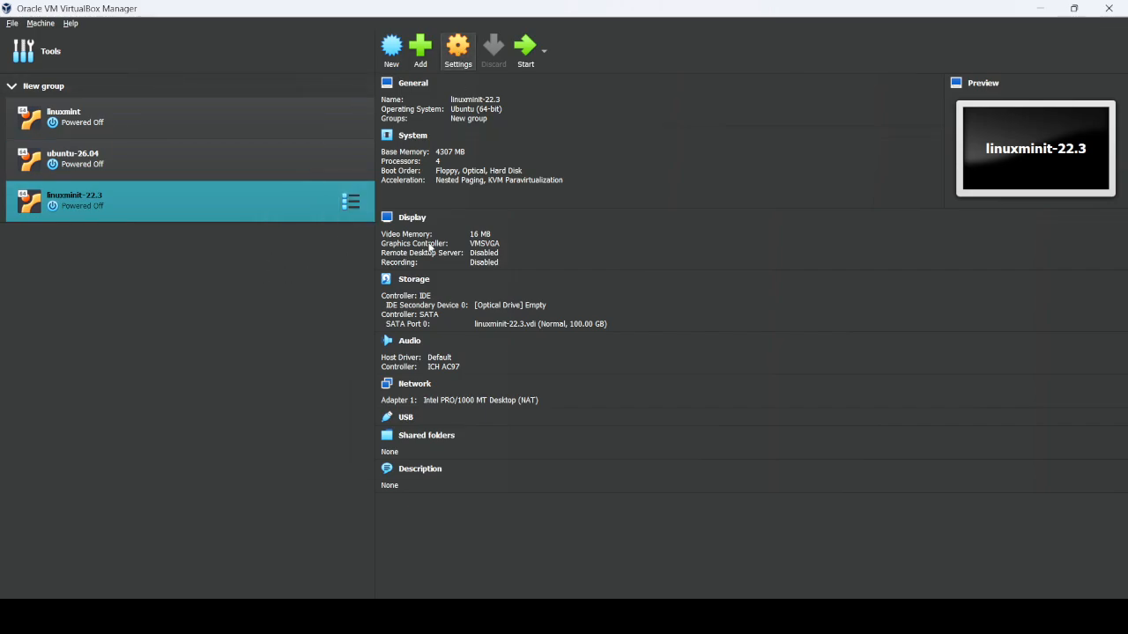
left_click(406, 220)
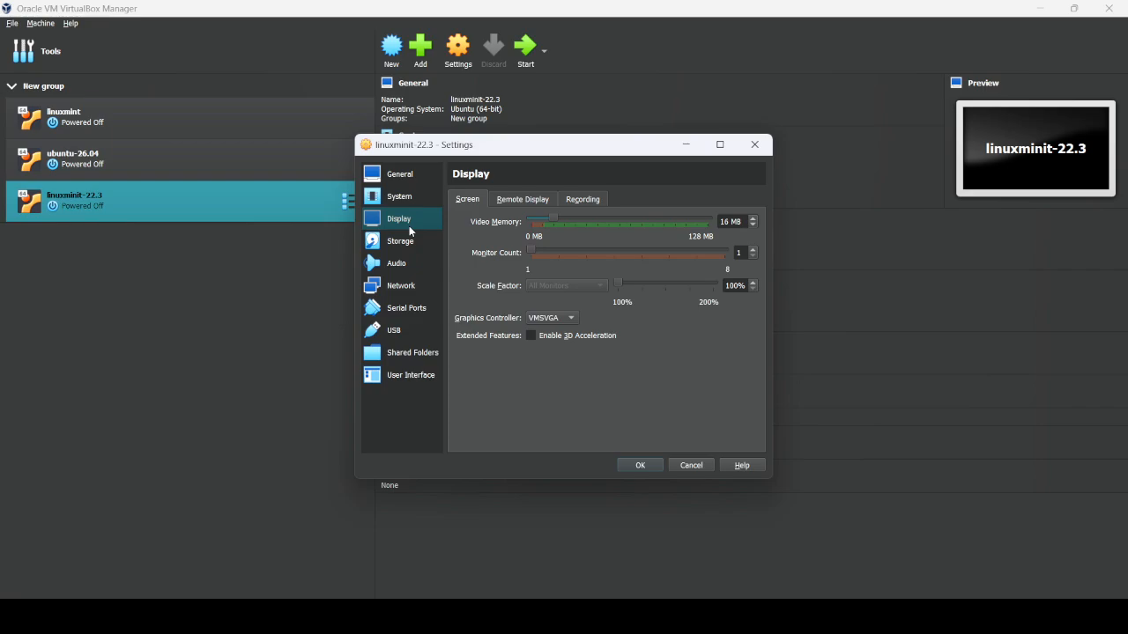
left_click_drag(550, 217, 712, 219)
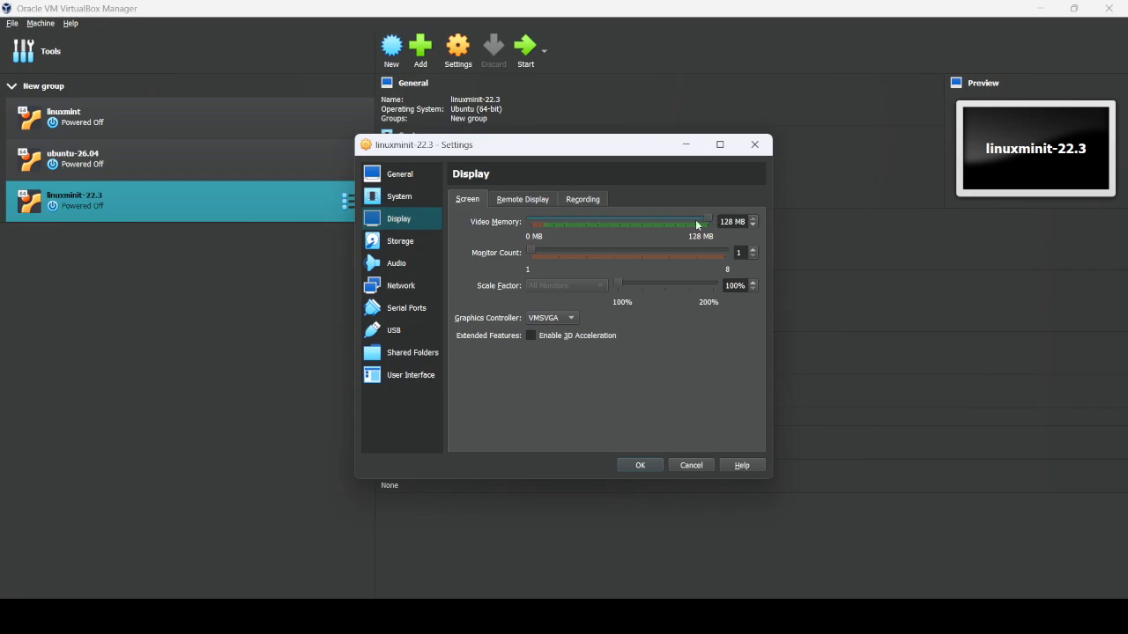
- Save the display settings and start the linuxmint-22.3 VM
left_click(639, 465)
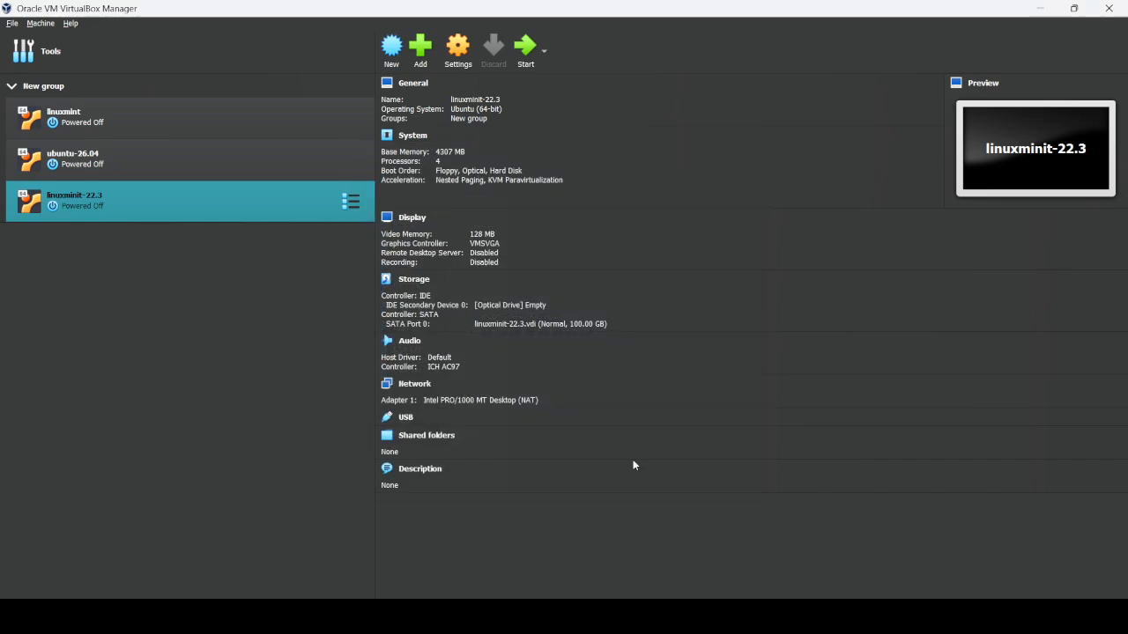
left_click(527, 49)
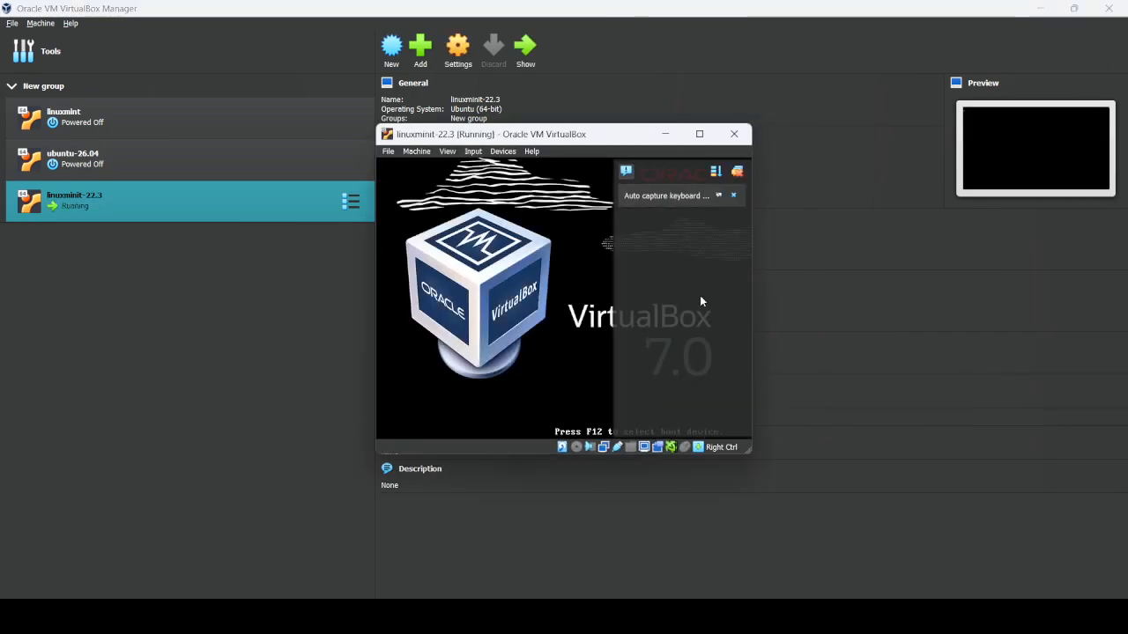
left_click(732, 196)
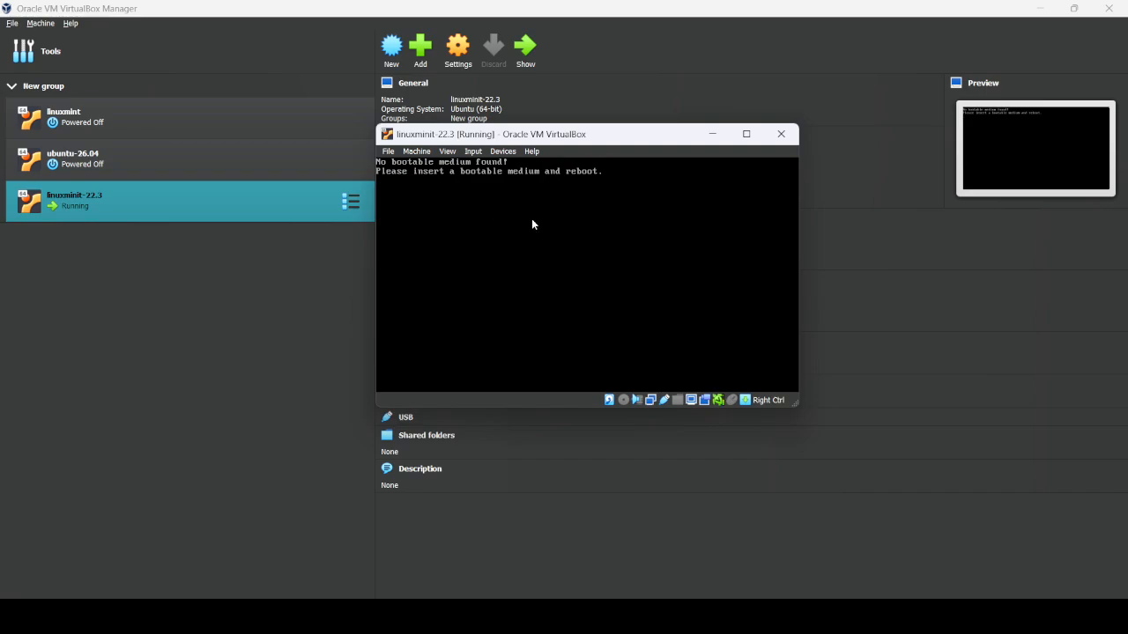
- Decline mouse capture and close the VM stuck at 'No bootable medium found!'
left_click(498, 225)
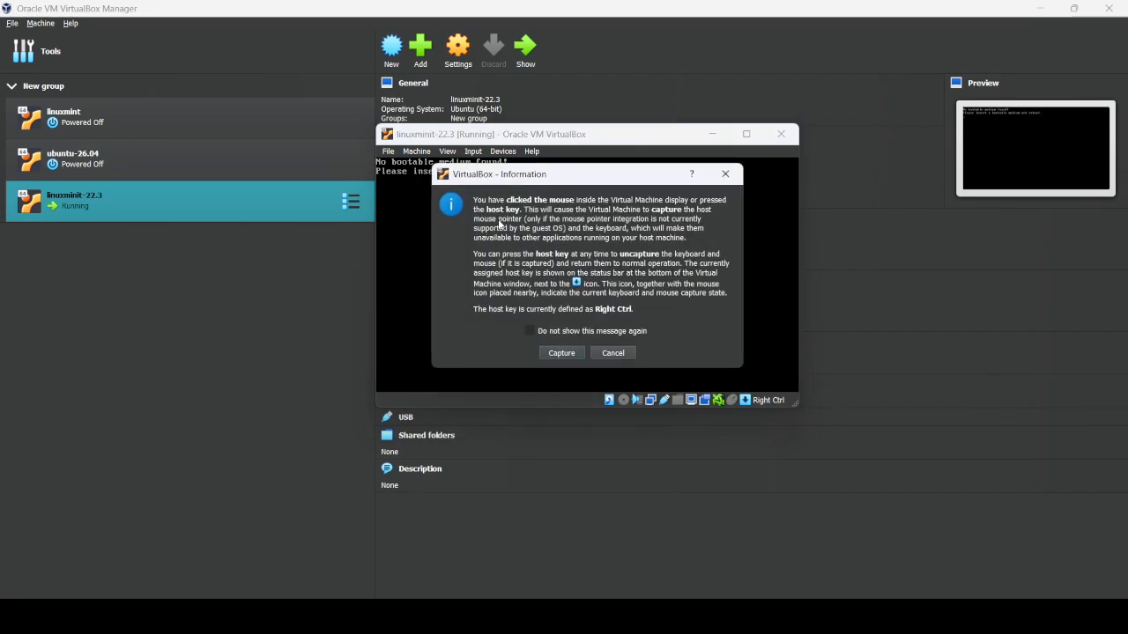
left_click(624, 361)
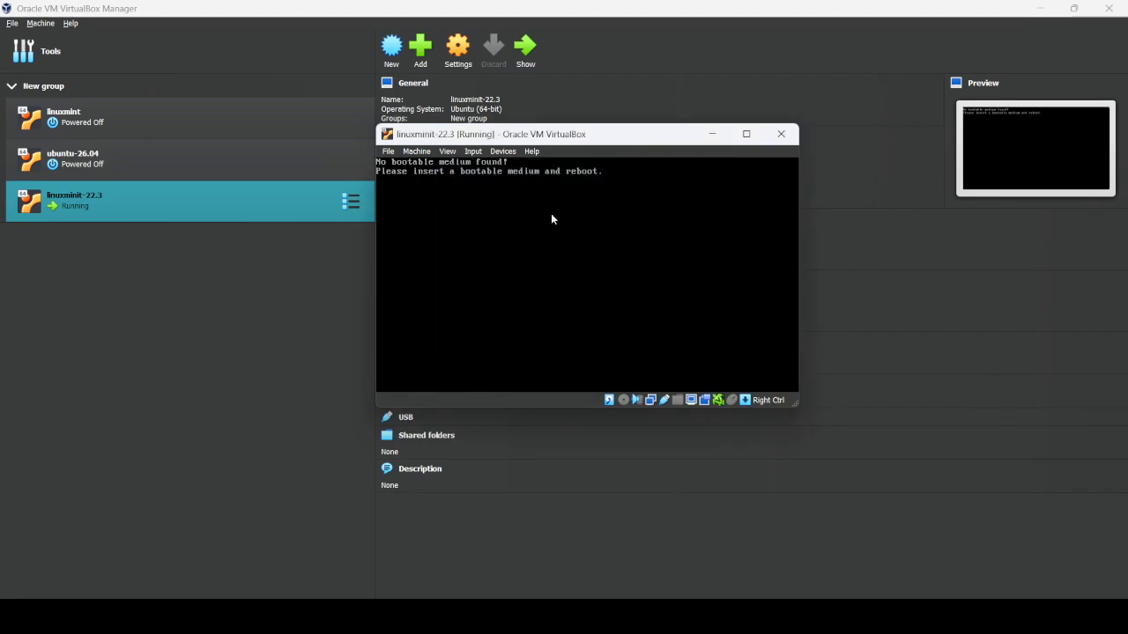
left_click(551, 213)
left_click(612, 352)
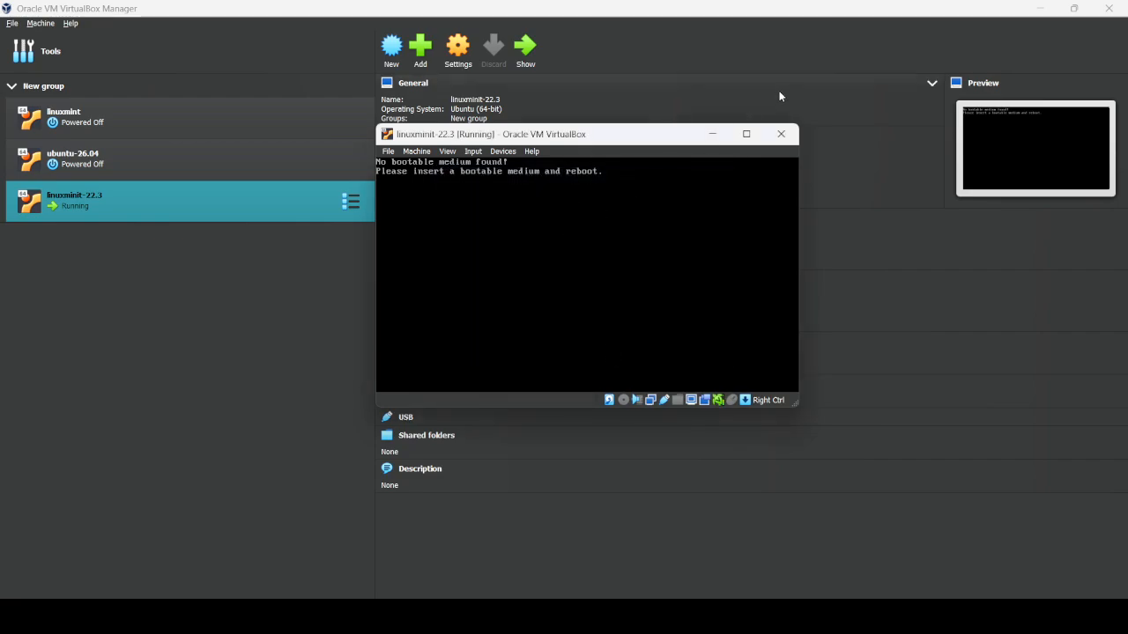
left_click(781, 134)
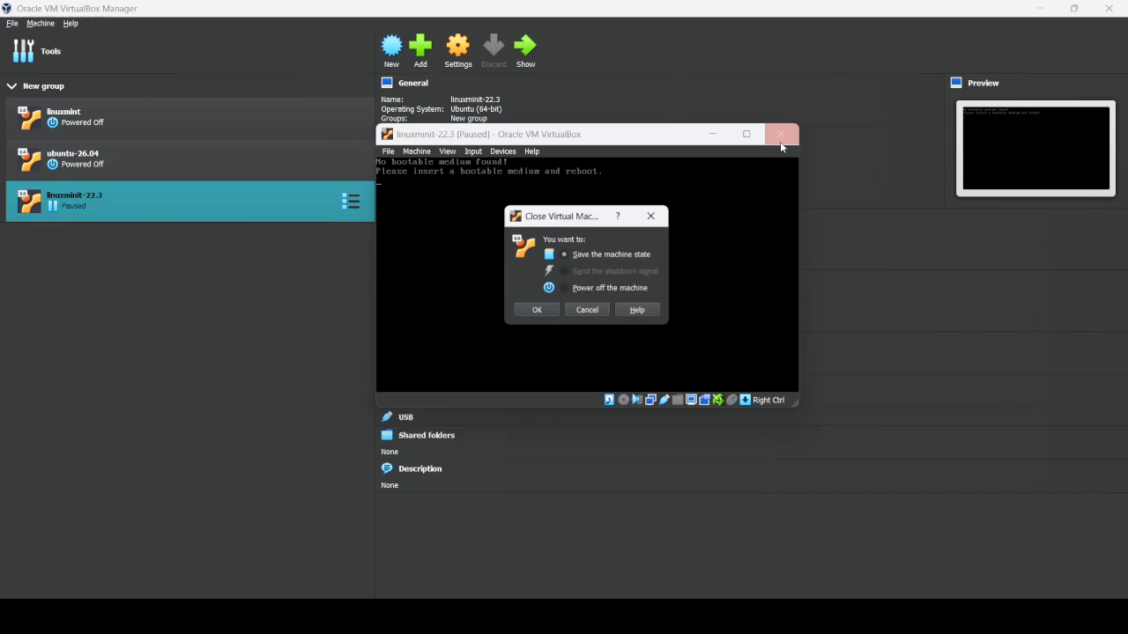
- Power off linuxmint-22.3 and go to its Storage settings
left_click(581, 289)
left_click(530, 315)
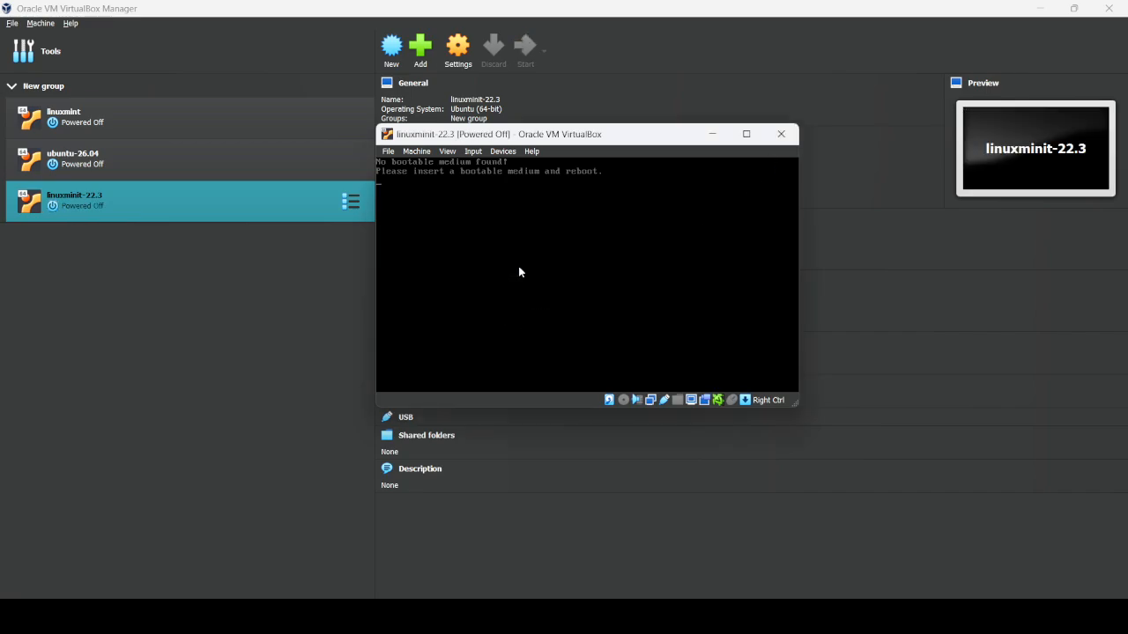
left_click(458, 53)
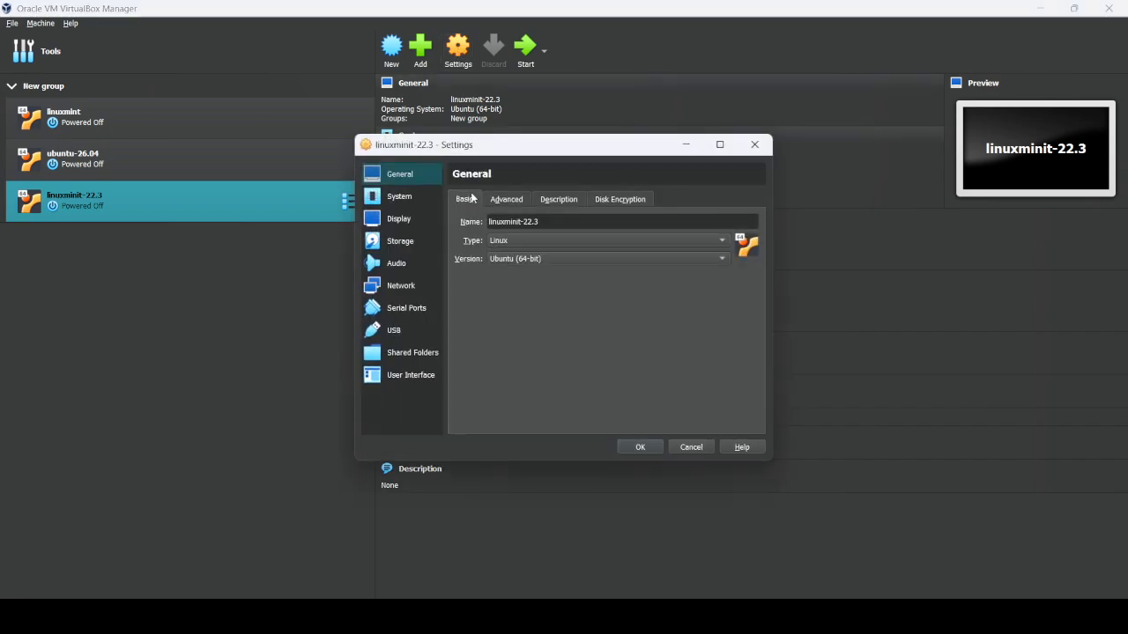
left_click(400, 197)
left_click(401, 218)
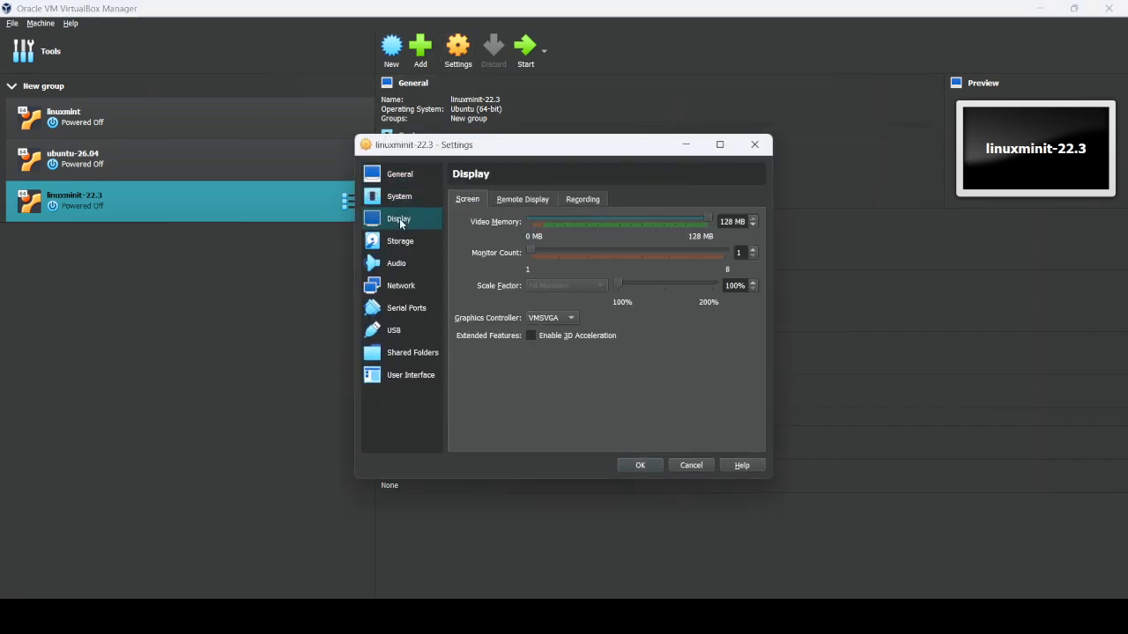
left_click(406, 245)
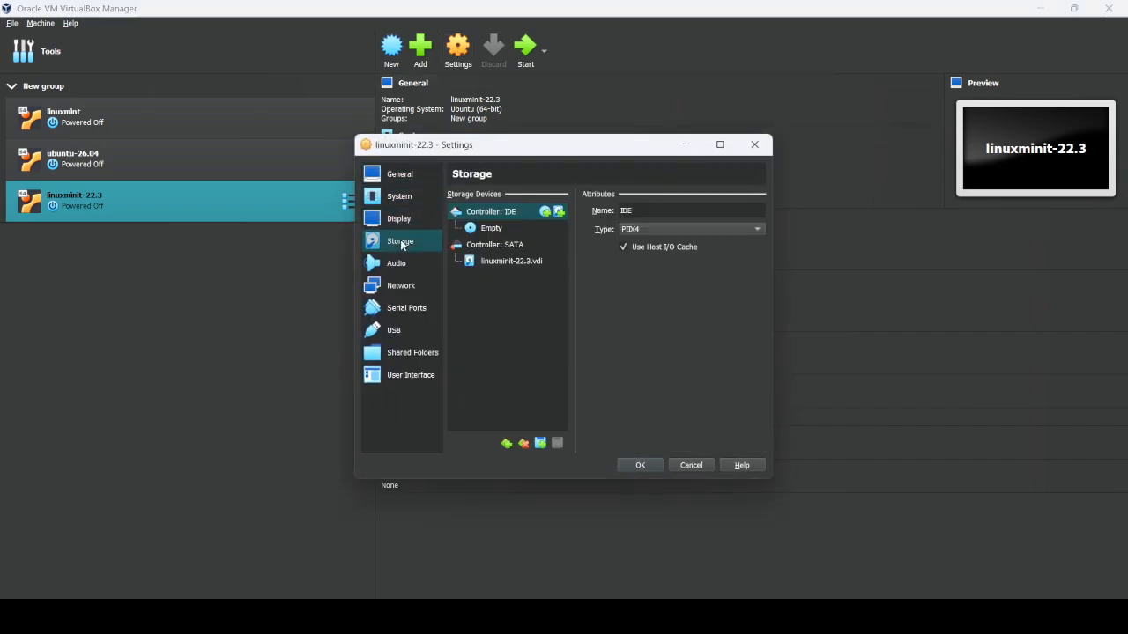
- Insert linuxmint-22.3-cinnamon-64bit.iso into the empty optical drive, save, and restart the VM
left_click(494, 229)
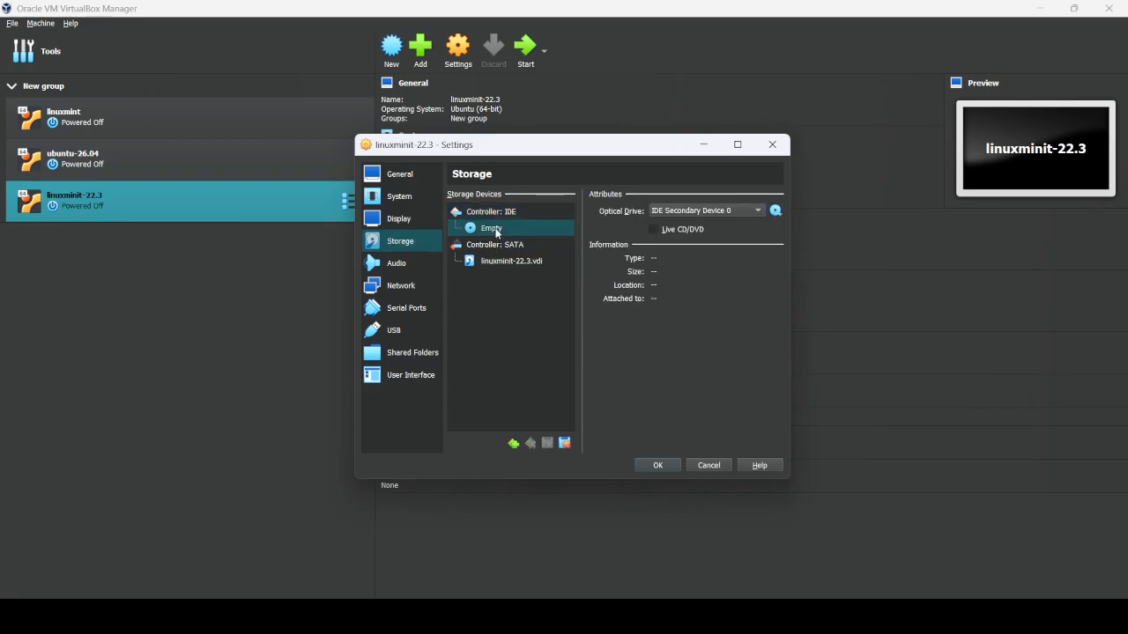
left_click(508, 260)
left_click(494, 231)
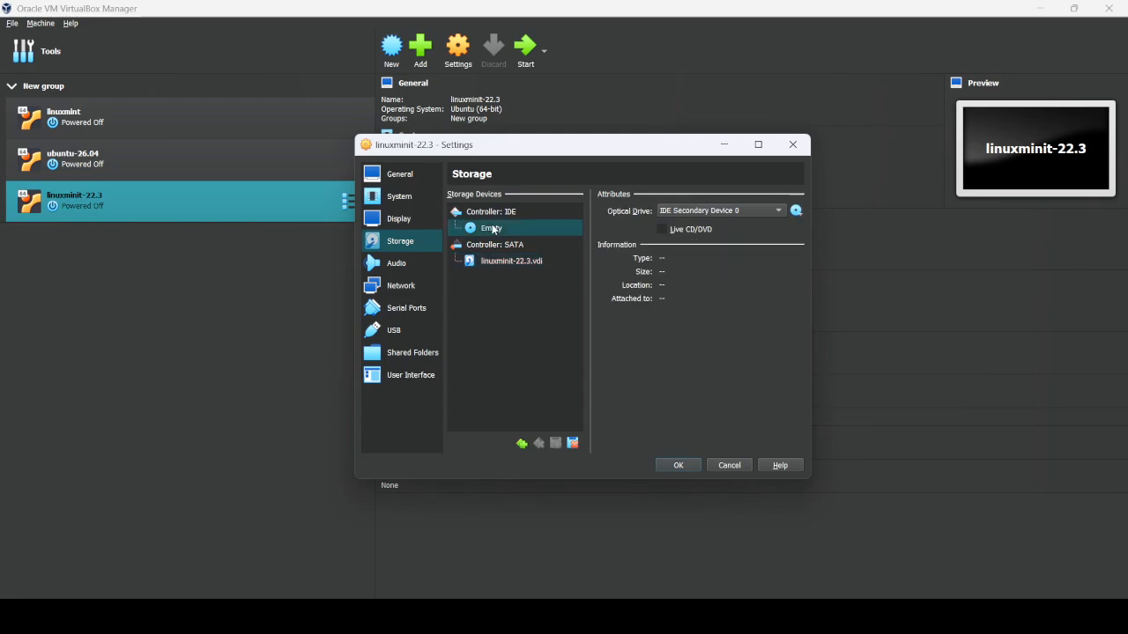
left_click(797, 211)
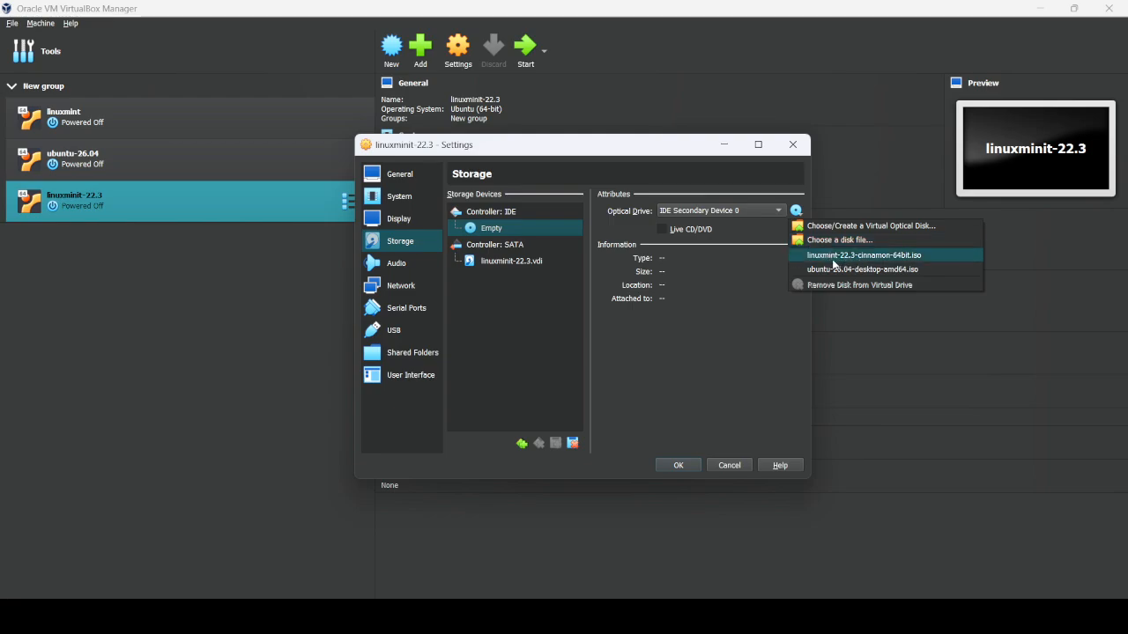
left_click(868, 256)
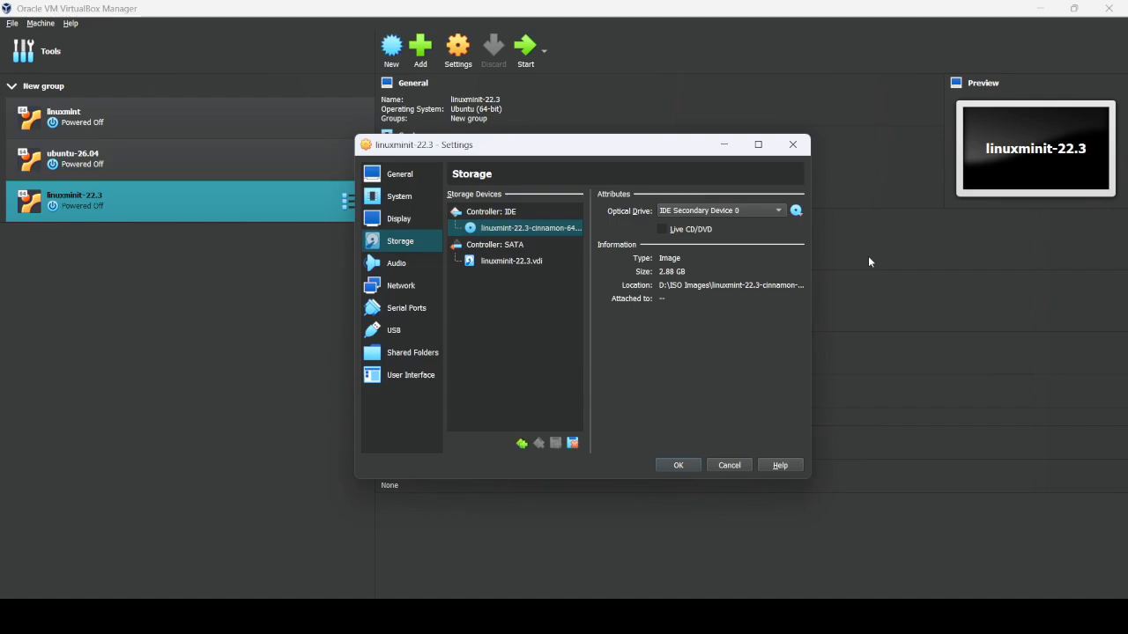
left_click(679, 464)
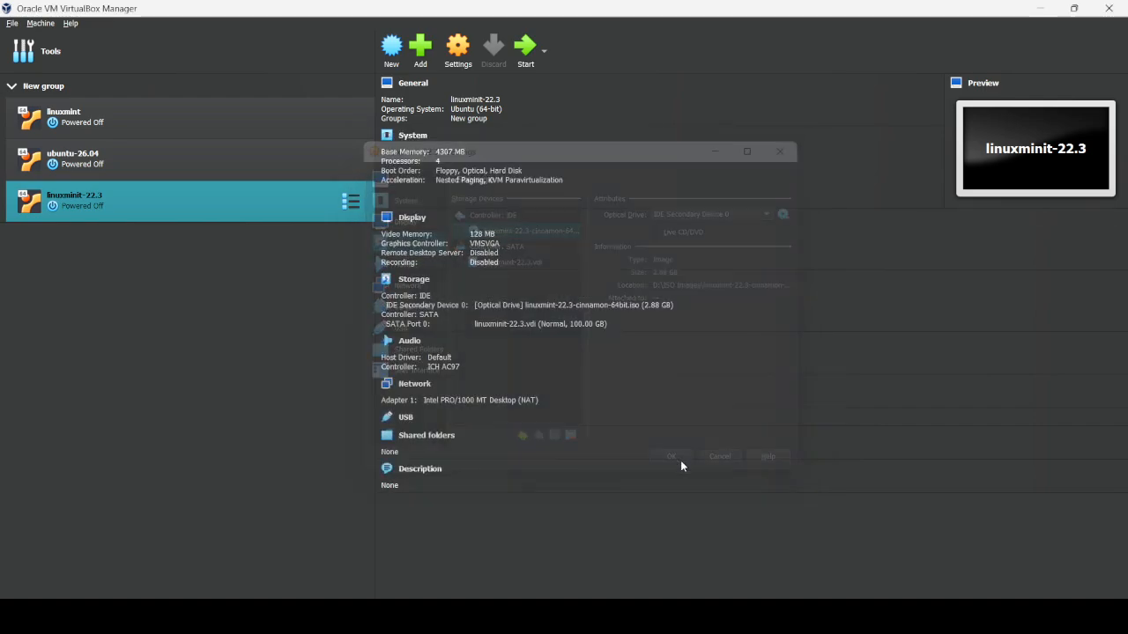
left_click(523, 55)
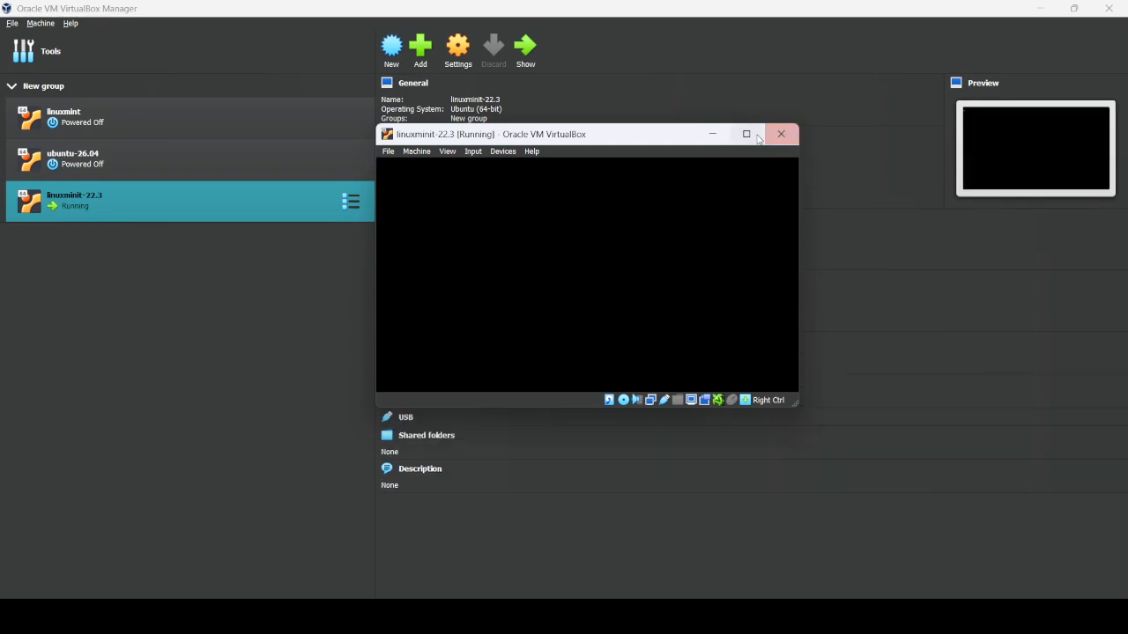
- Maximise the VM window and let it boot to the live desktop with Install Linux Mint
left_click(748, 135)
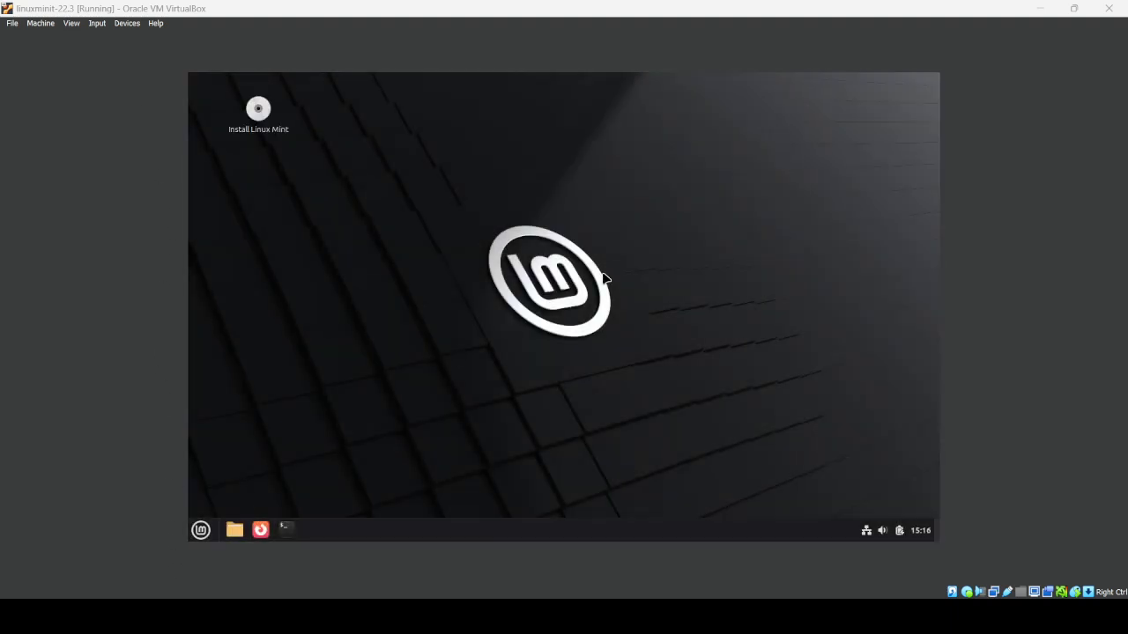
left_click(261, 113)
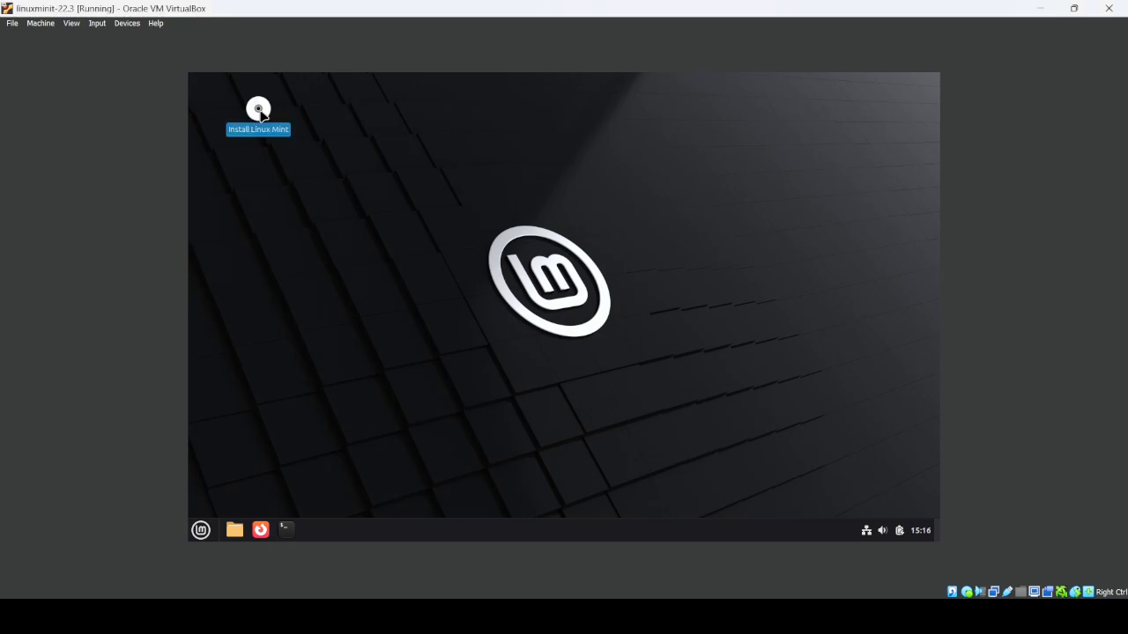
left_click(548, 262)
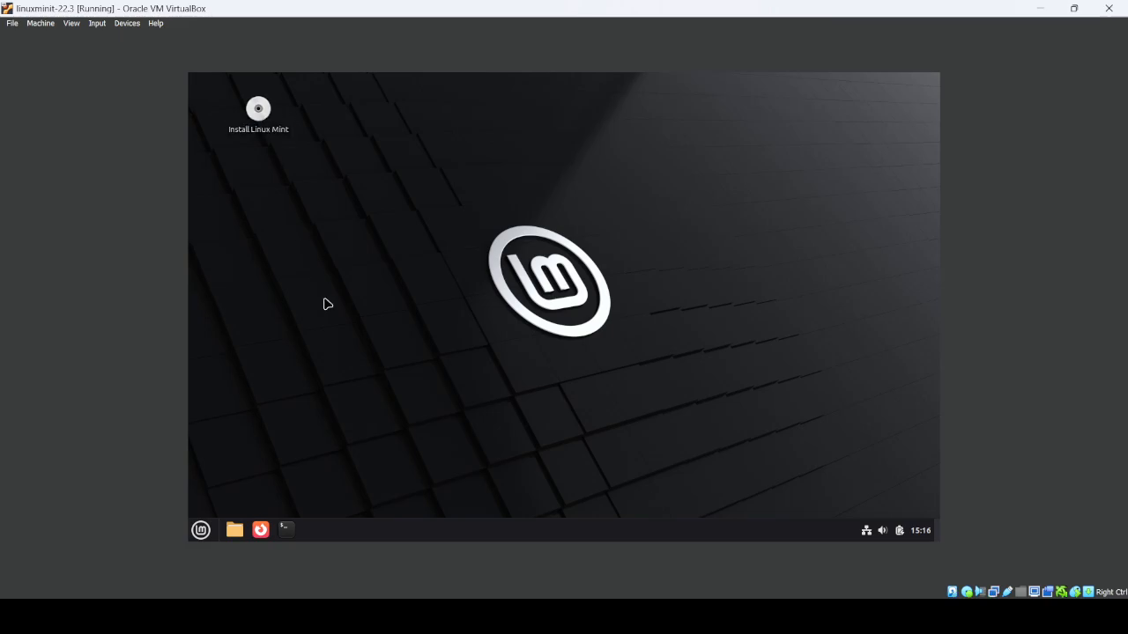
- Launch the Linux Mint installer, keep English and the English (US) keyboard, and skip multimedia codecs
double_click(257, 105)
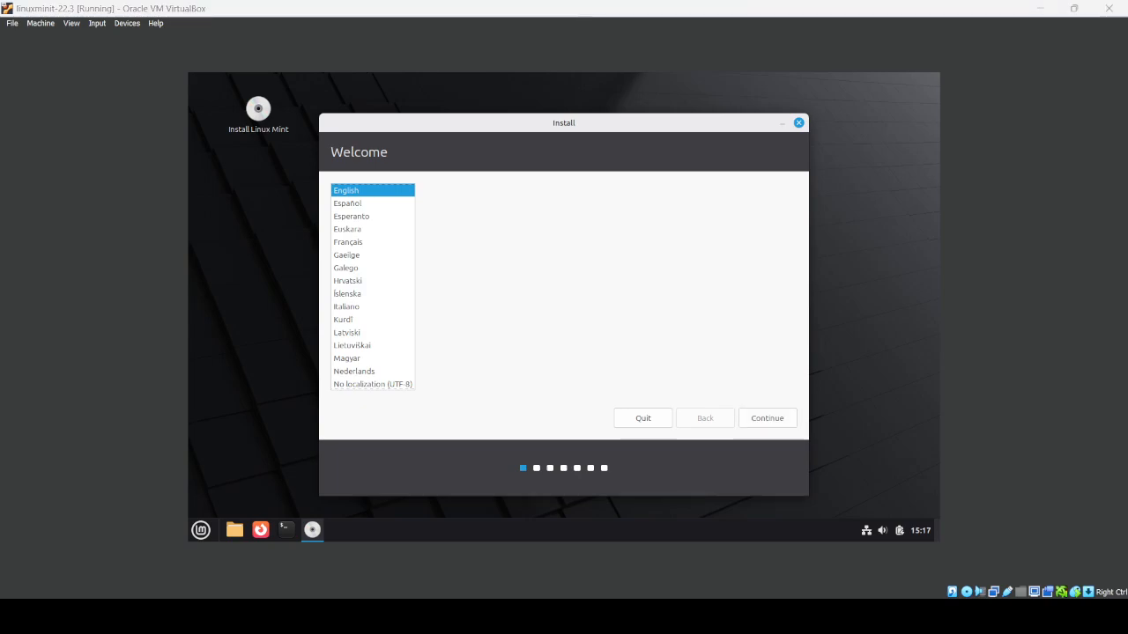
left_click(772, 416)
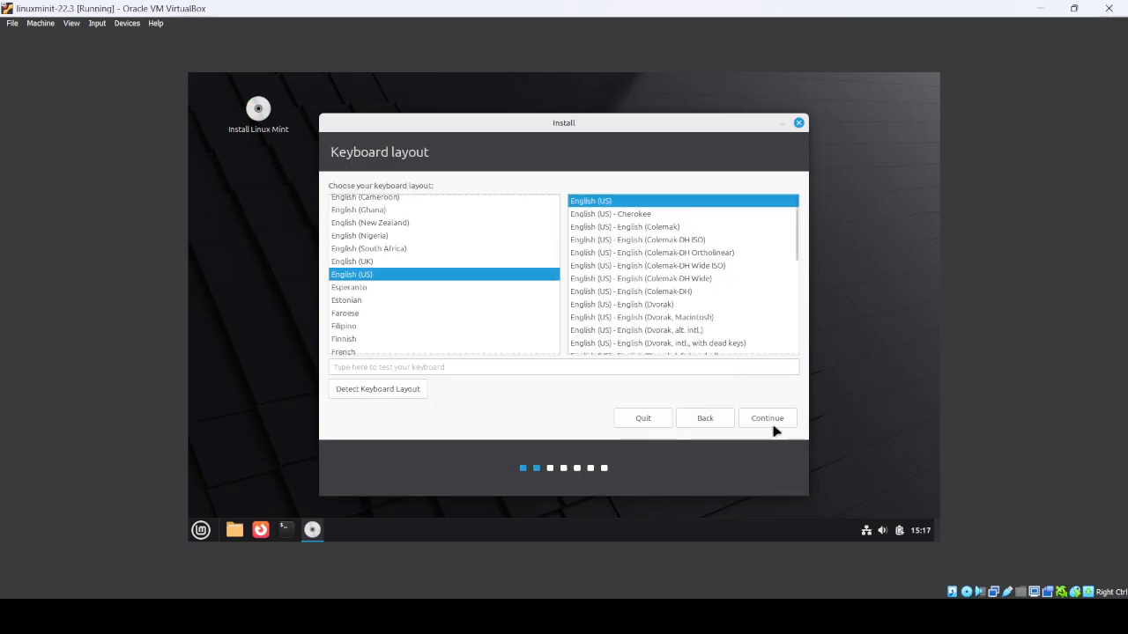
left_click(768, 421)
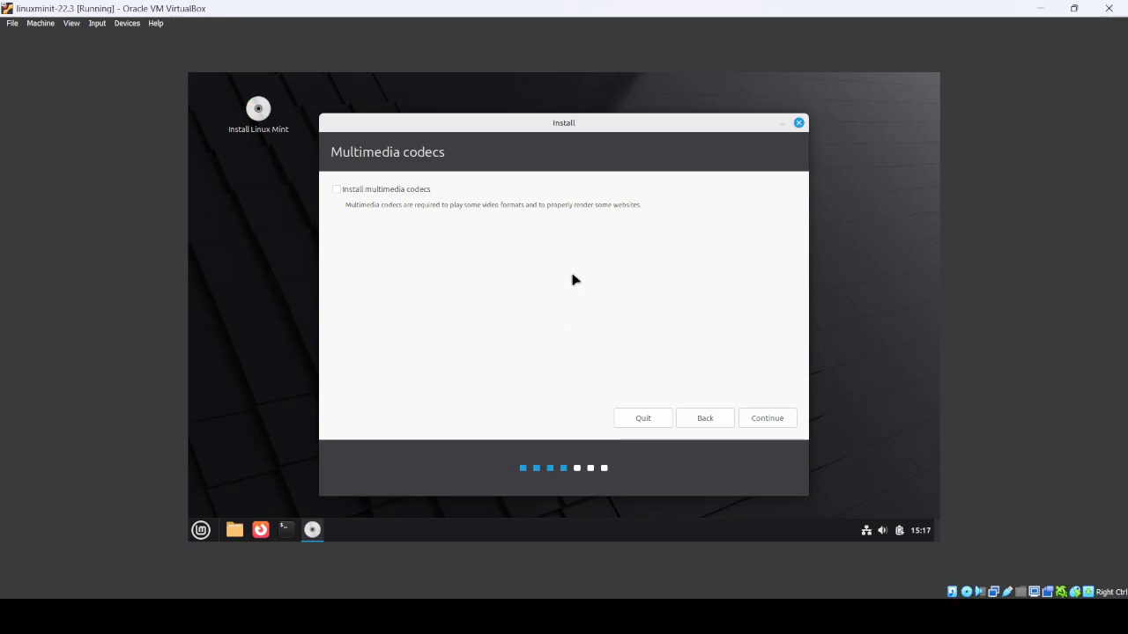
left_click(770, 423)
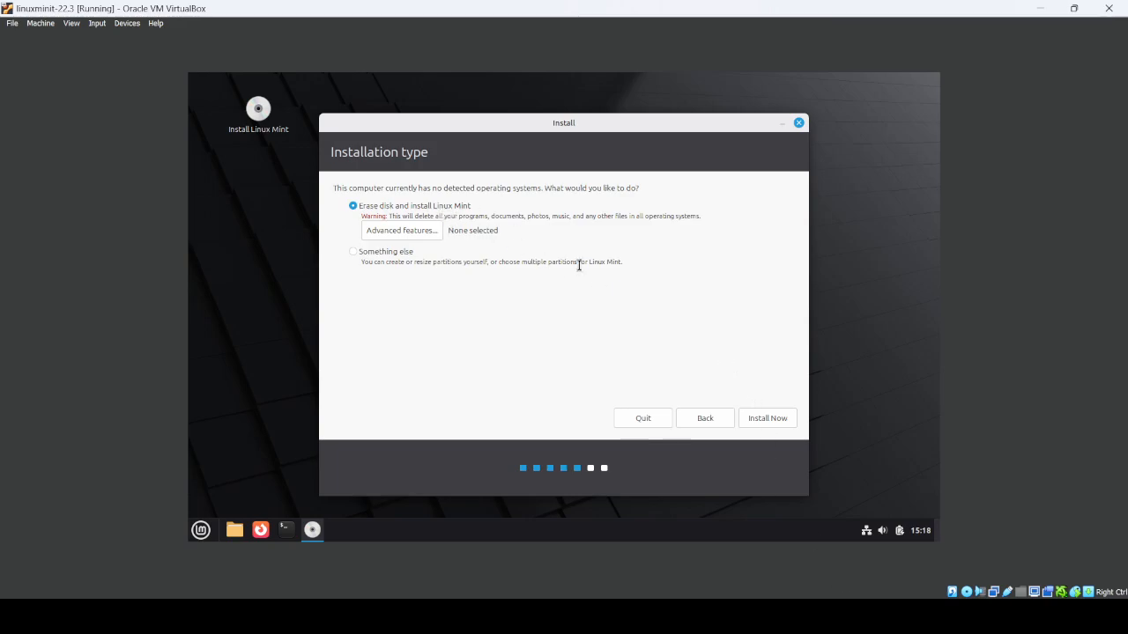
- Install with Erase disk, approve the partition changes, and choose the Kolkata (India) time zone
left_click(763, 420)
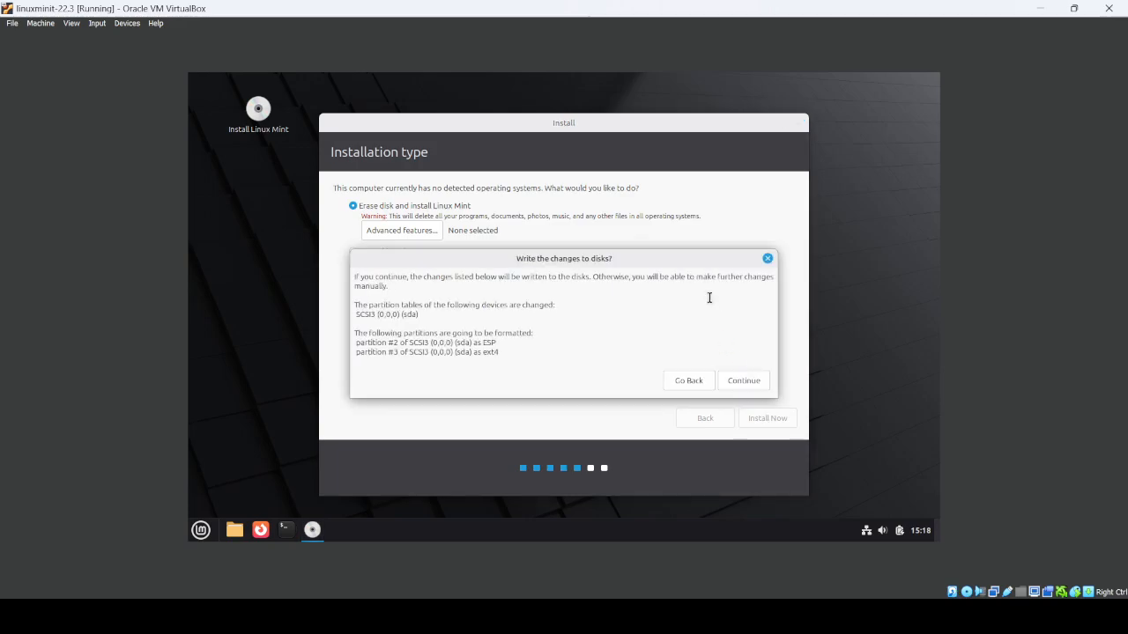
left_click(746, 383)
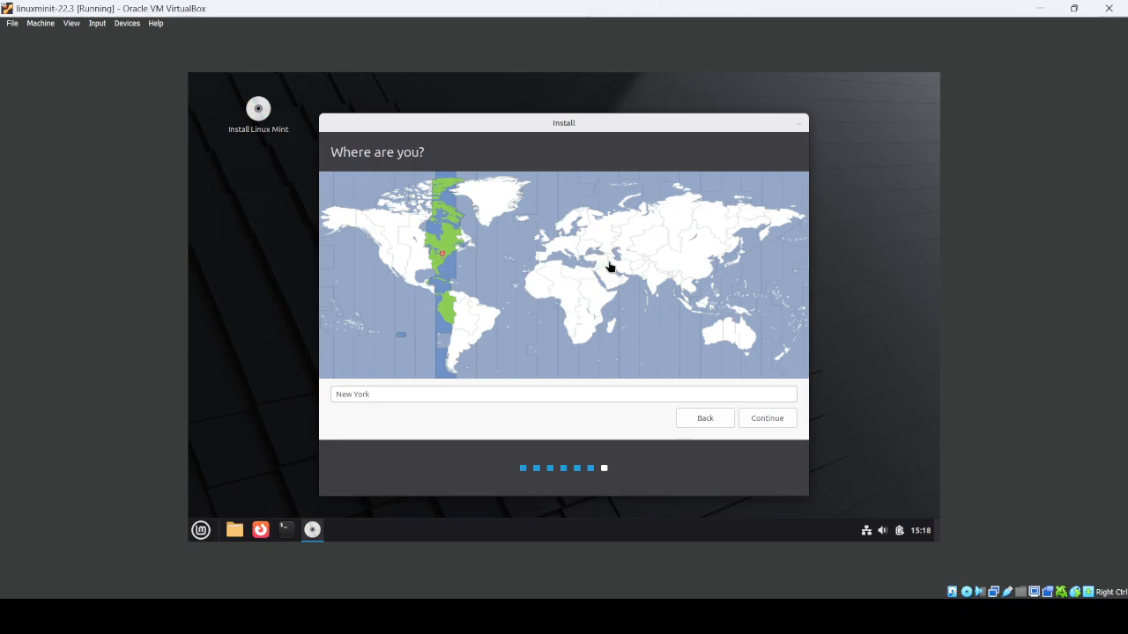
left_click(658, 284)
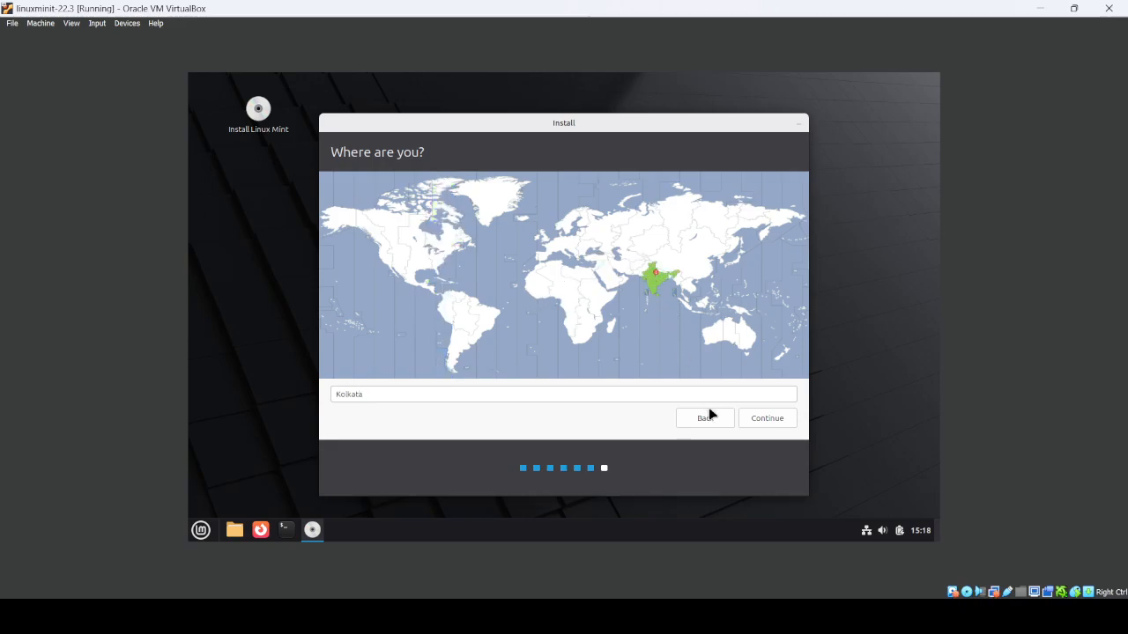
left_click(763, 418)
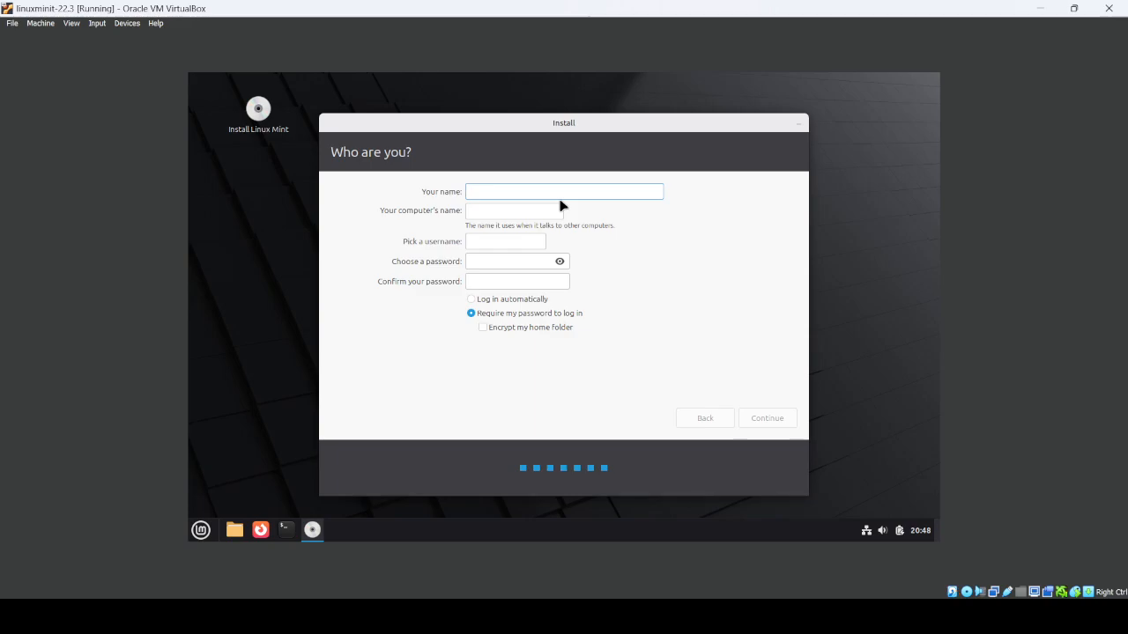
- Enter the user's name, replace the computer name, set and confirm the account password, then continue
type("ayush")
triple_click(507, 212)
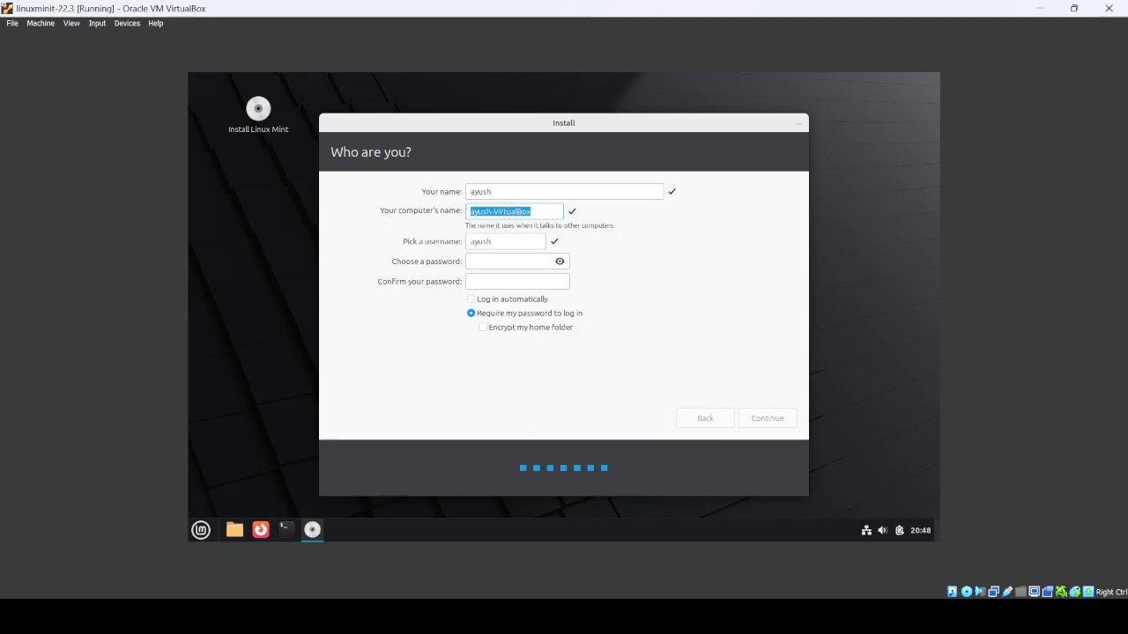
type("ayush")
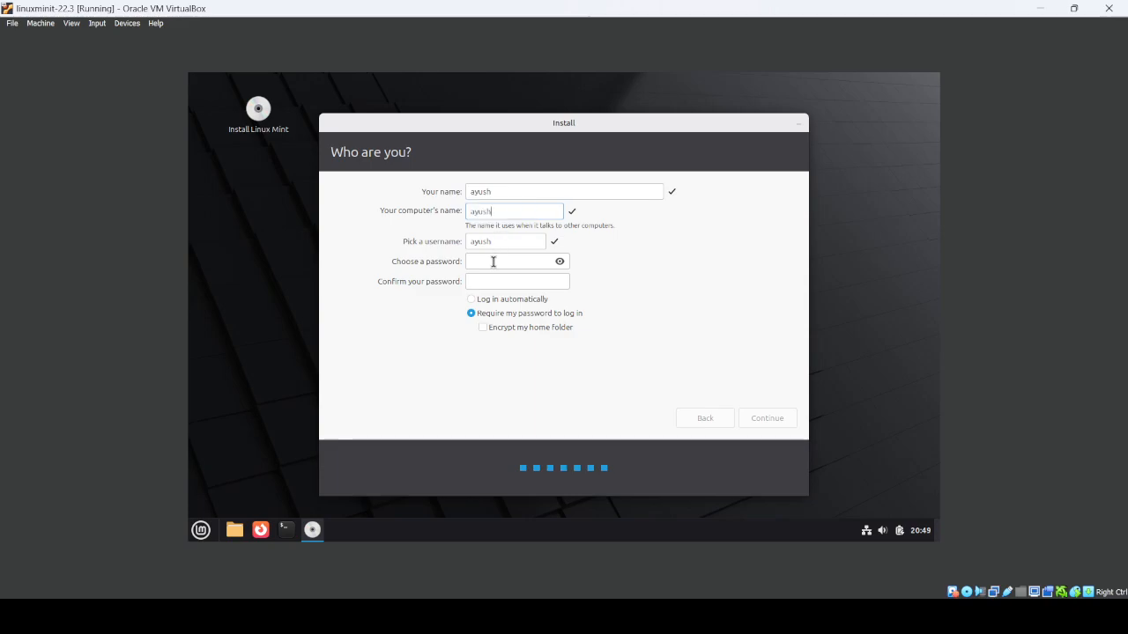
left_click(493, 262)
type("●●●●●")
key("Tab")
type("●●●●●")
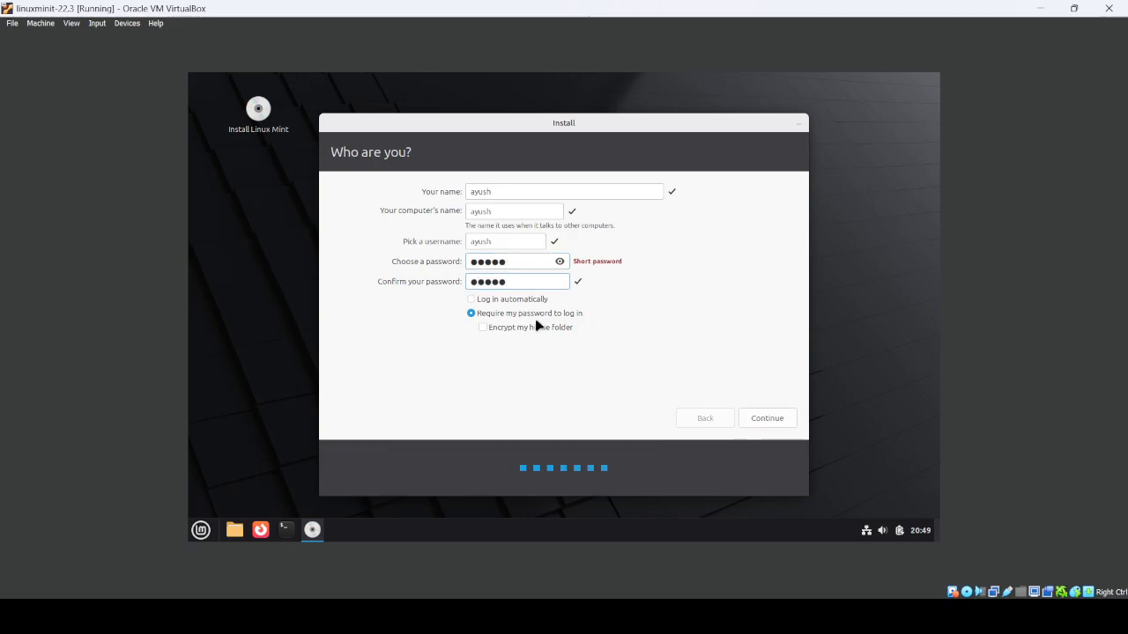
left_click(767, 419)
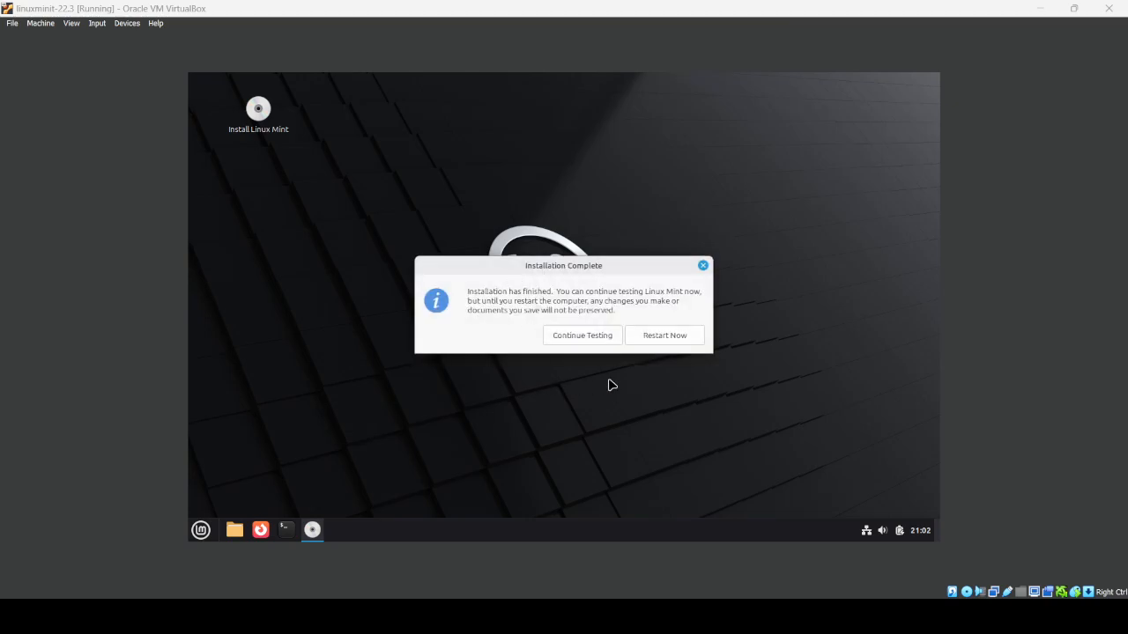
- Choose Restart Now in the Installation Complete dialog to reboot the VM
left_click(675, 337)
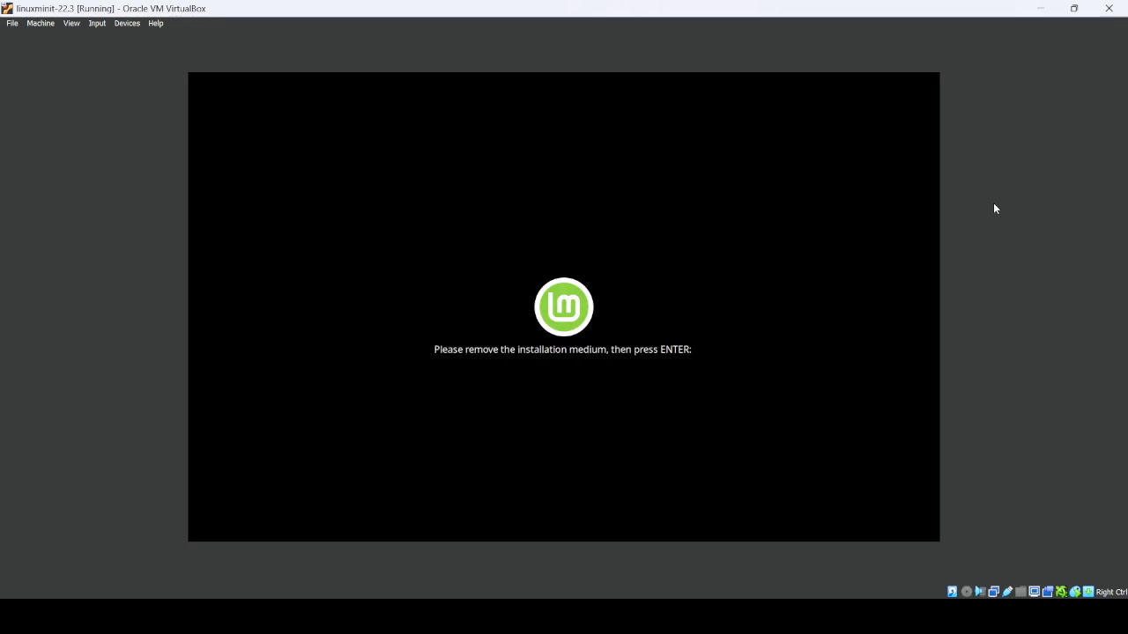
- Dismiss the remove-installation-medium prompt so the VM boots to the Linux Mint login screen
key("Return")
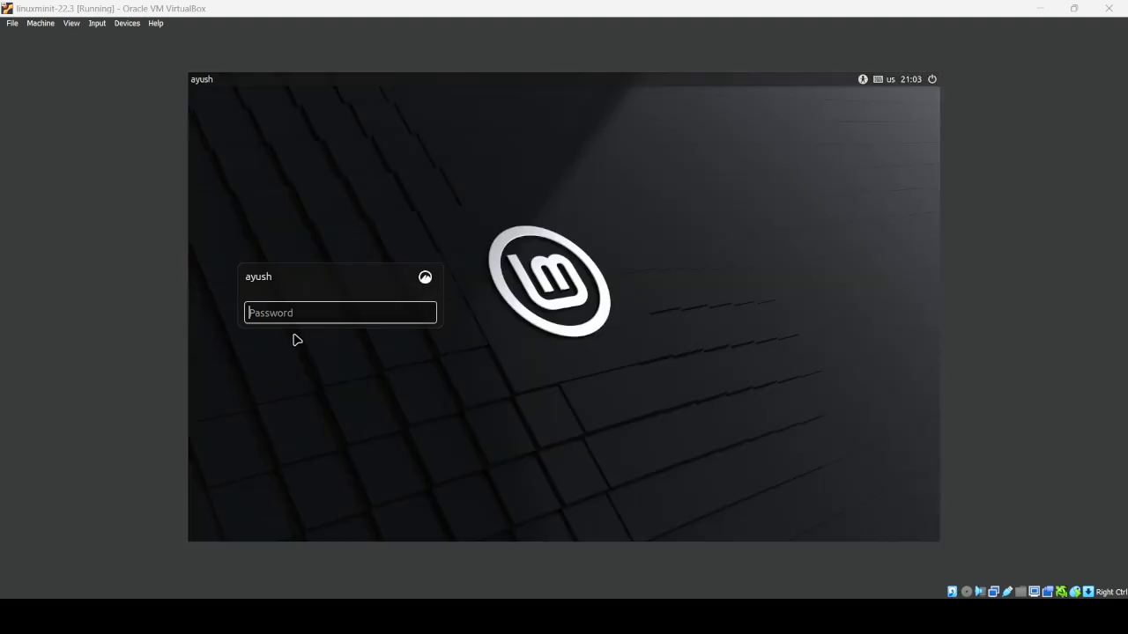
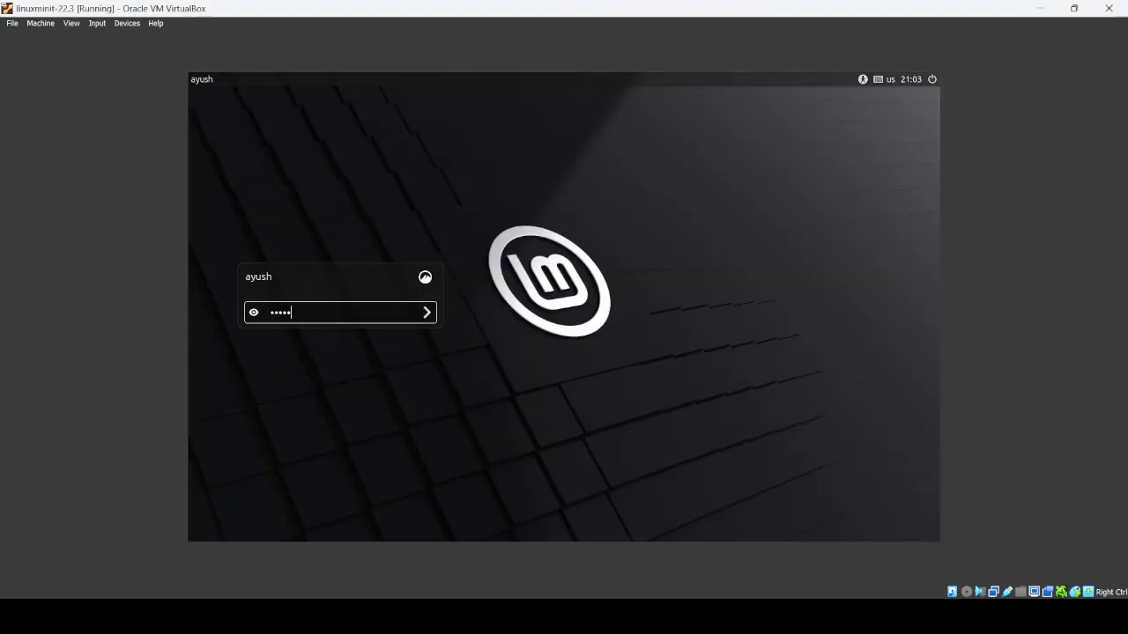
- Log in with the account password and close the Welcome to Linux Mint window
key("Return")
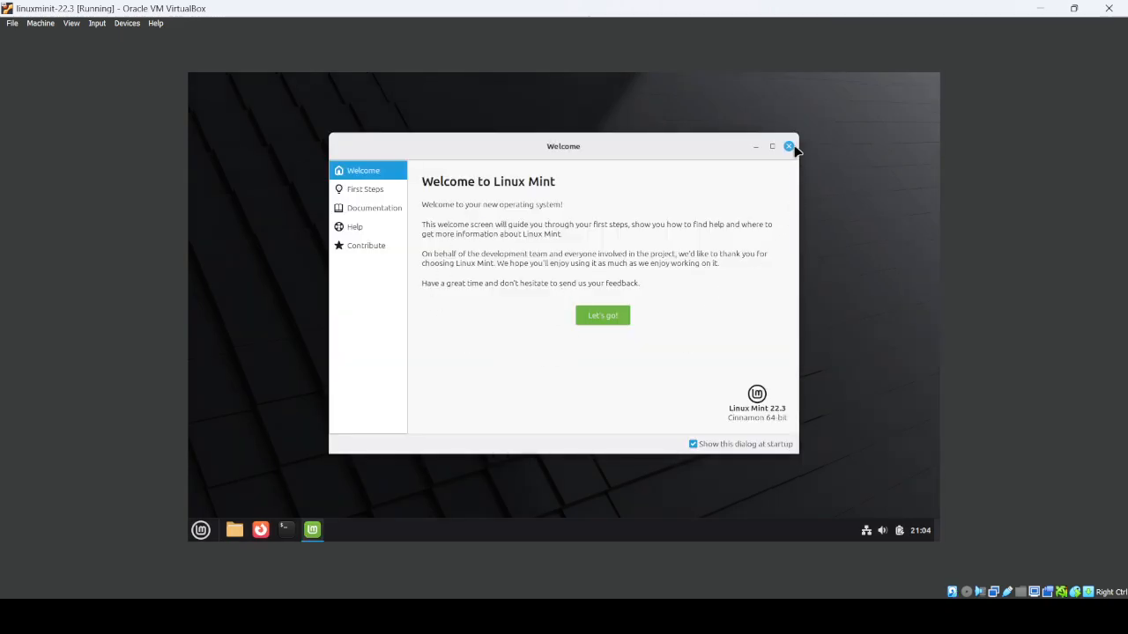
left_click(788, 148)
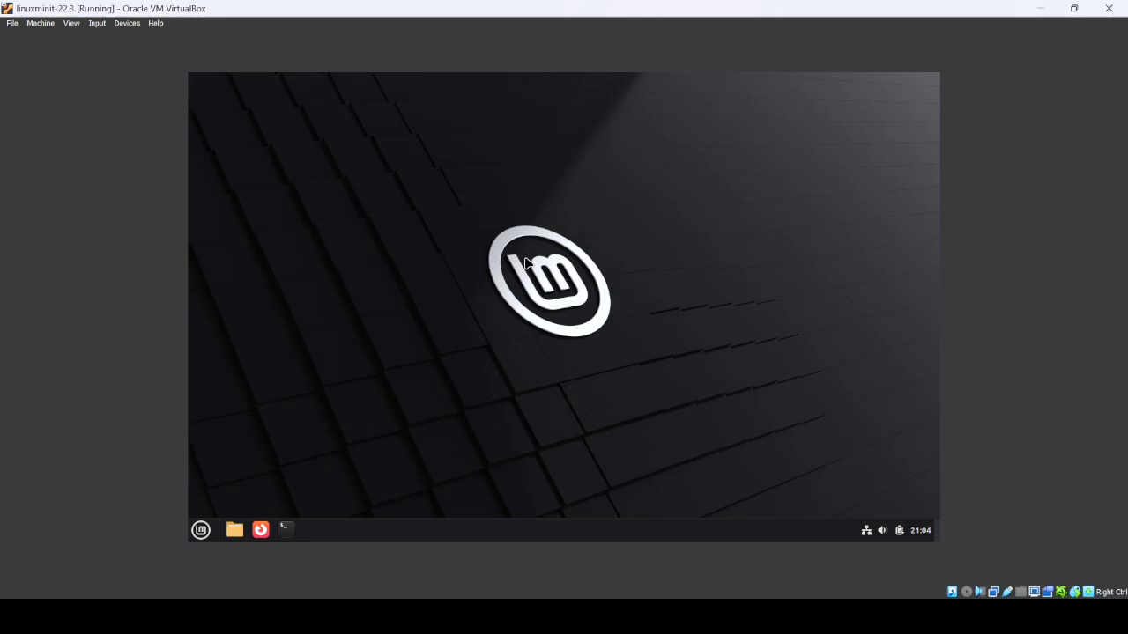
key("ctrl+f")
key("Return")
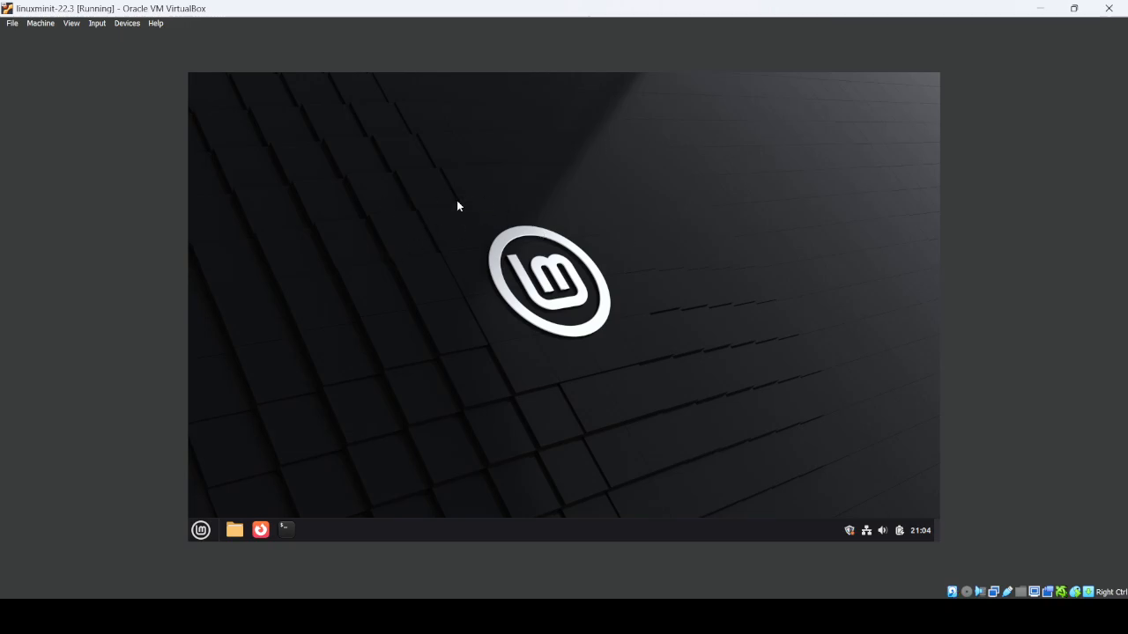
key("ctrl+alt+t")
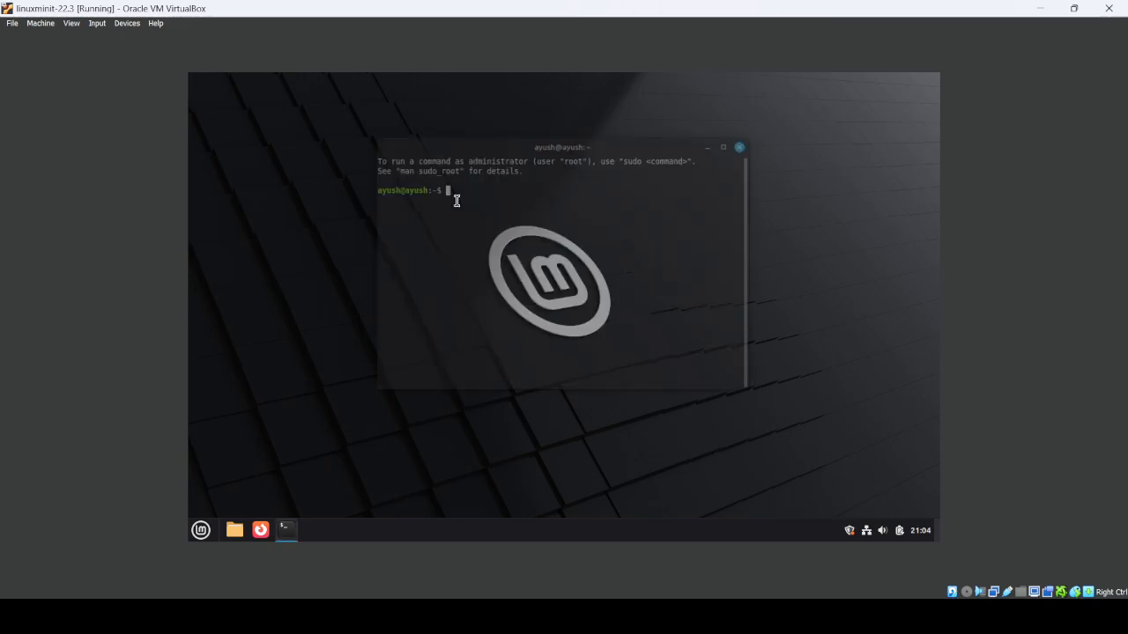
type("ls")
key("Return")
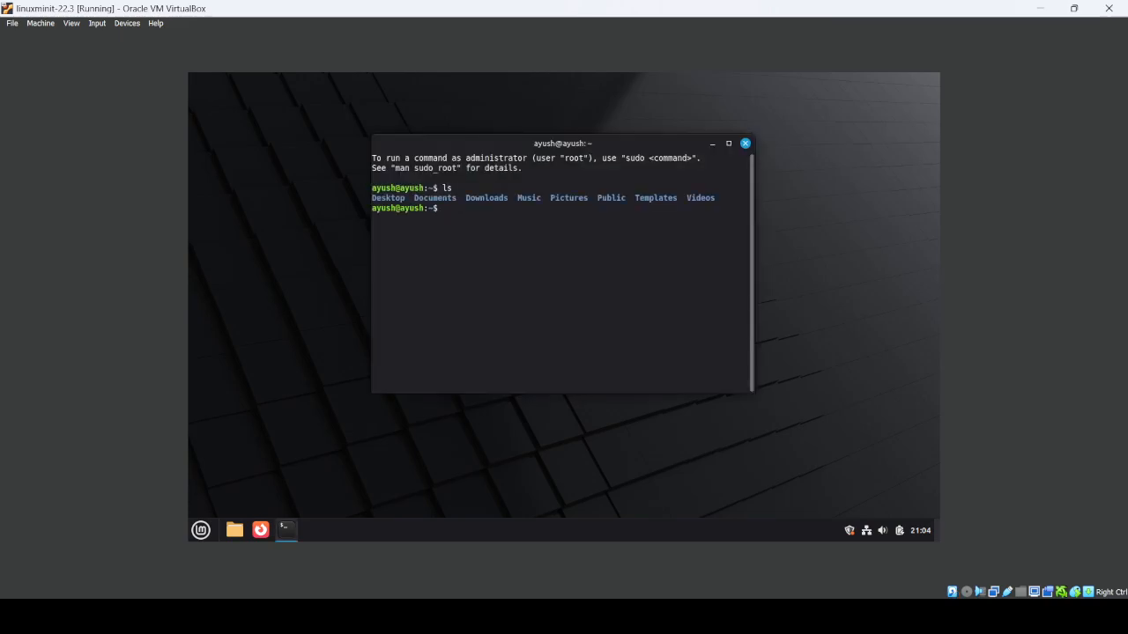
type("ls")
key("Return")
type("l")
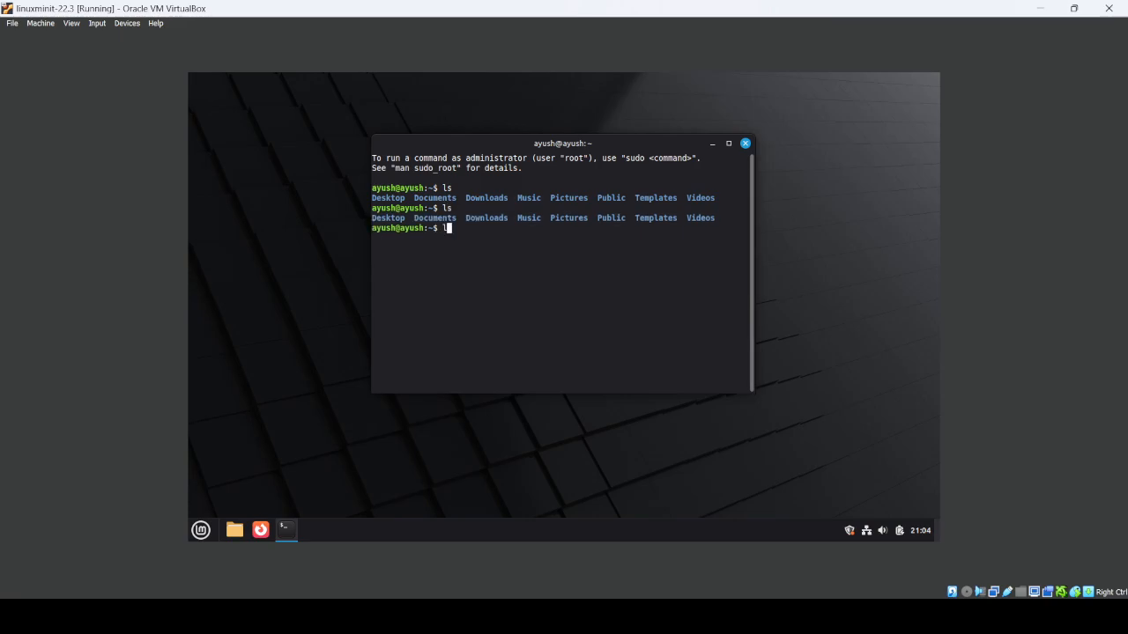
key("Return")
type("l")
key("BackSpace")
type("clear")
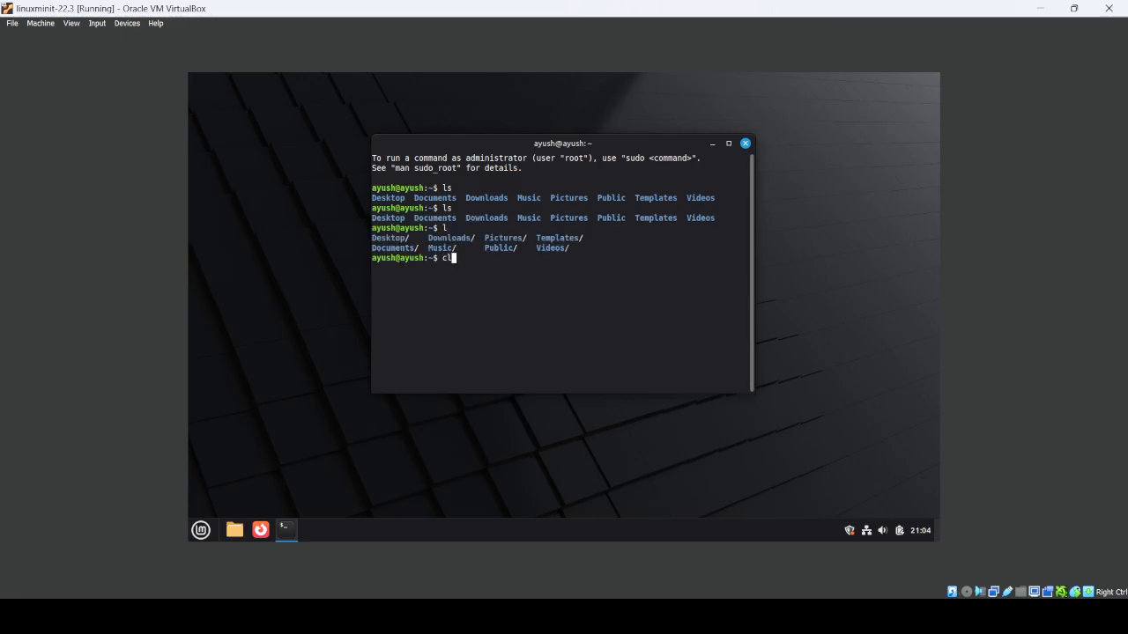
key("Return")
type("l")
key("Return")
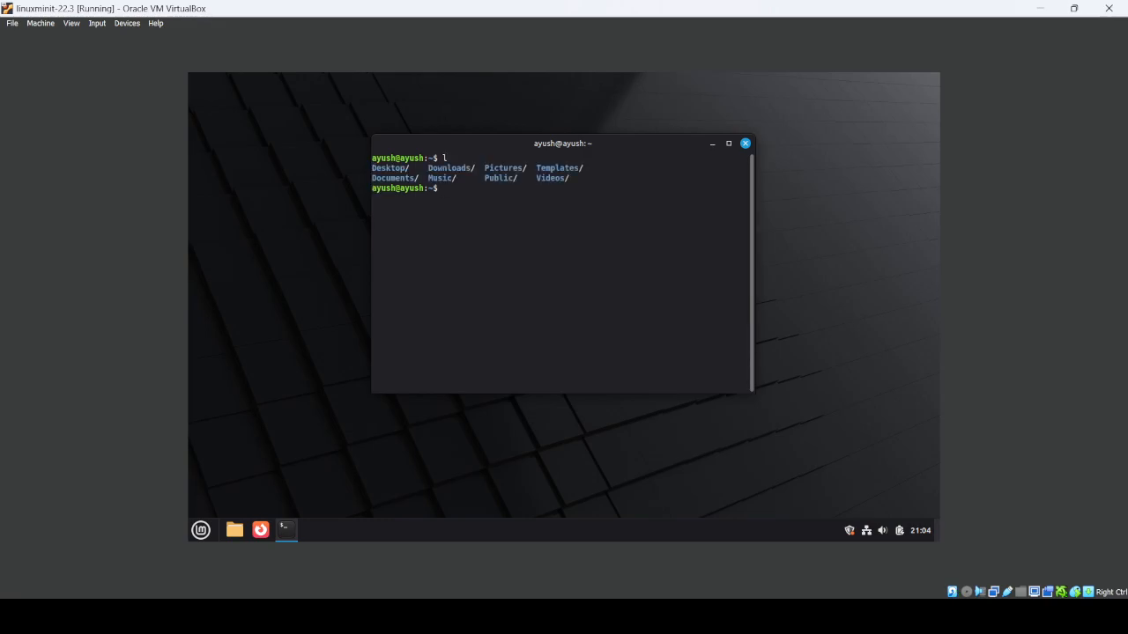
left_click(745, 143)
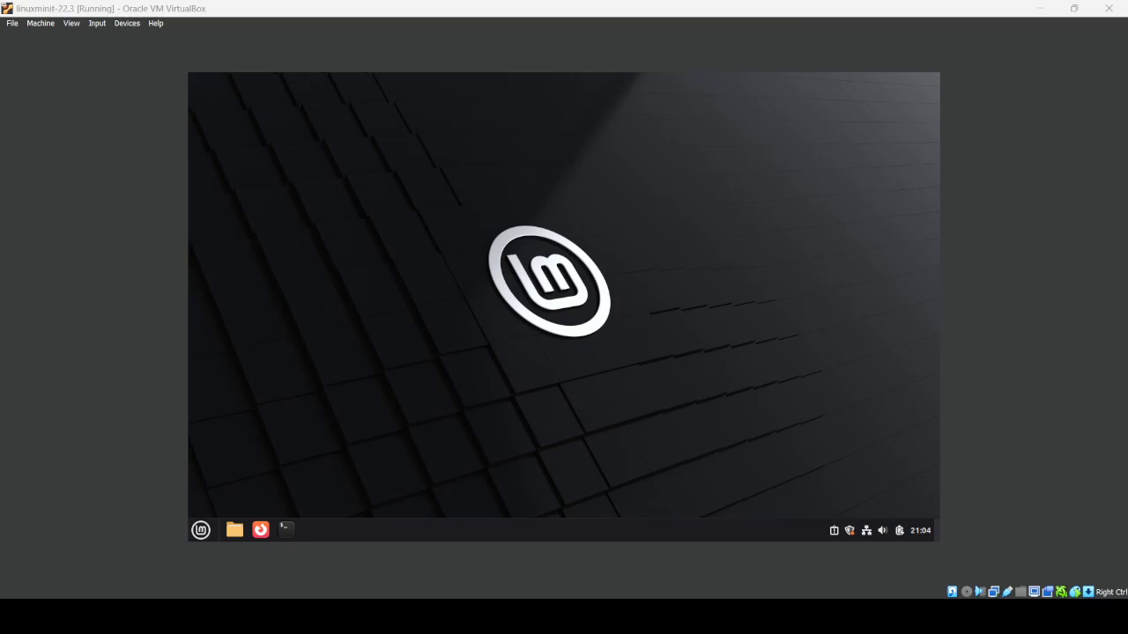
- Insert the Guest Additions CD image from Devices, run it, and authenticate with the administrator password
left_click(125, 24)
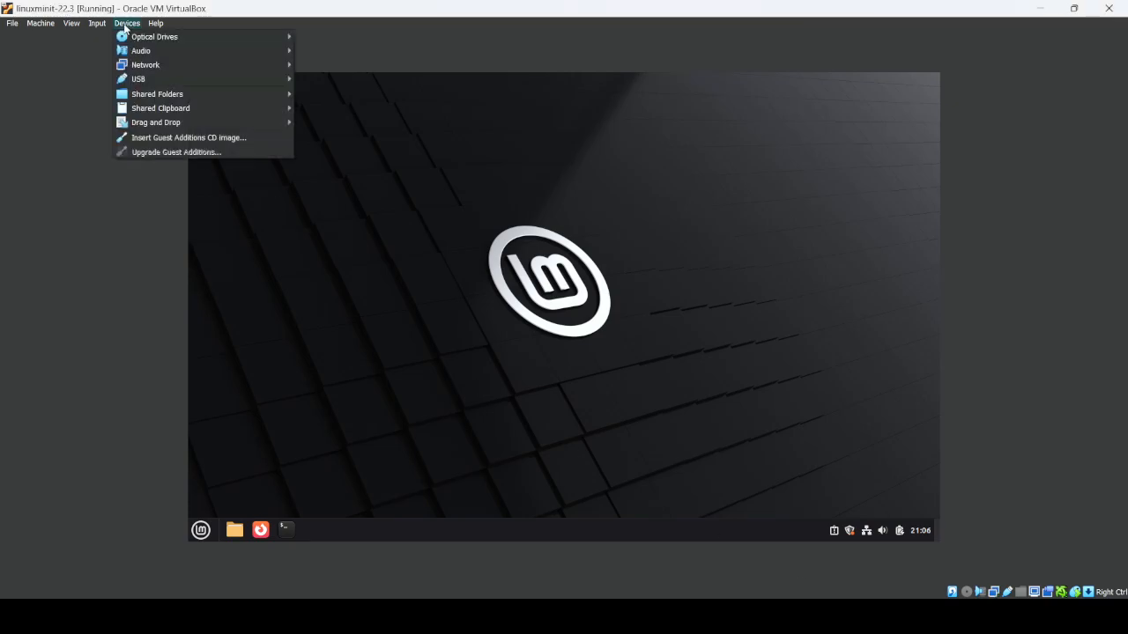
left_click(157, 138)
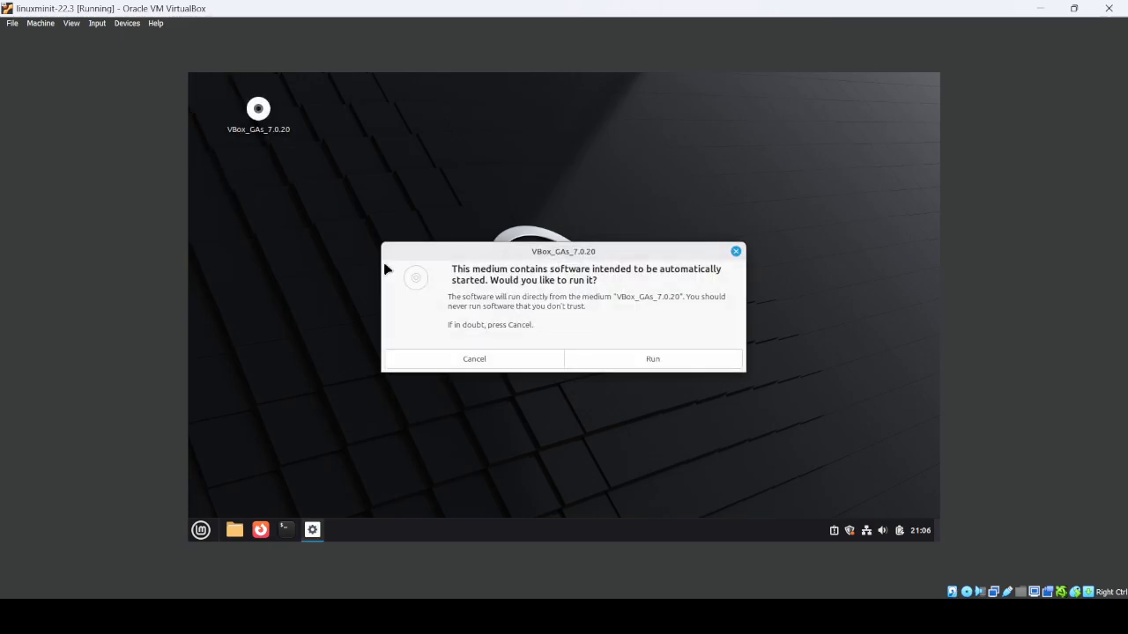
left_click(648, 360)
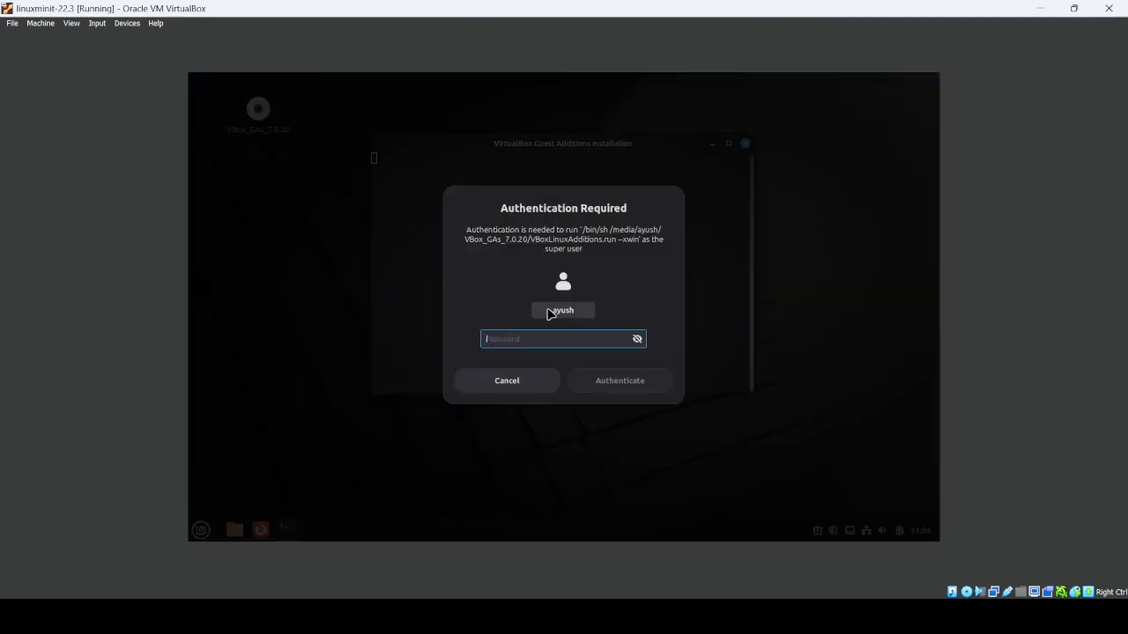
type("••")
key("Return")
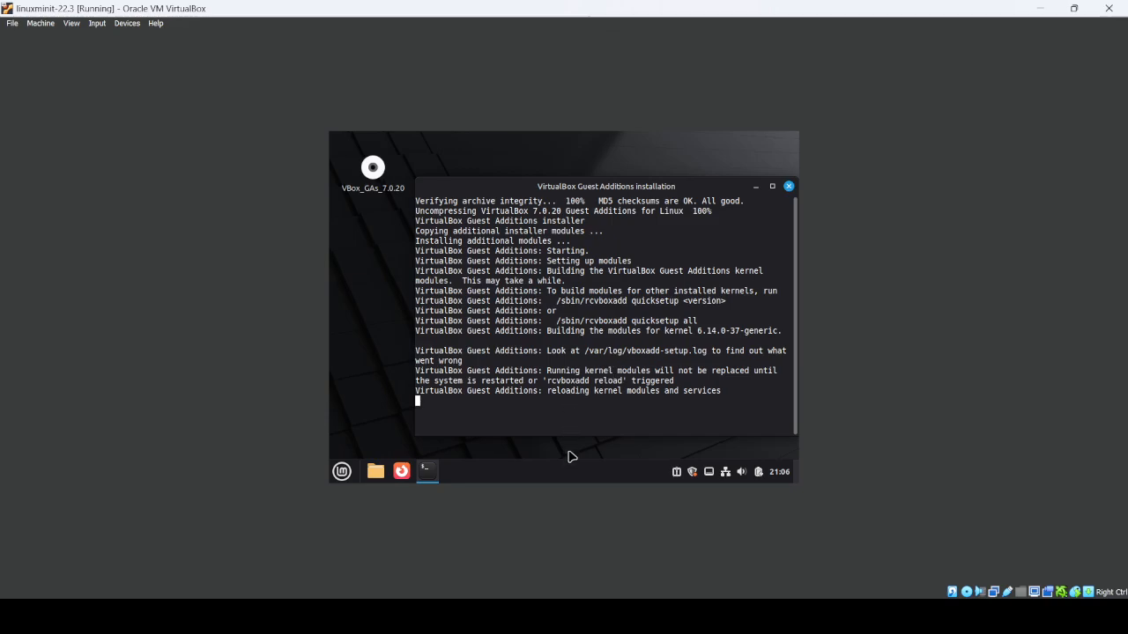
- Switch the VM to full-screen mode with Host+F and confirm the switch
left_click(535, 454)
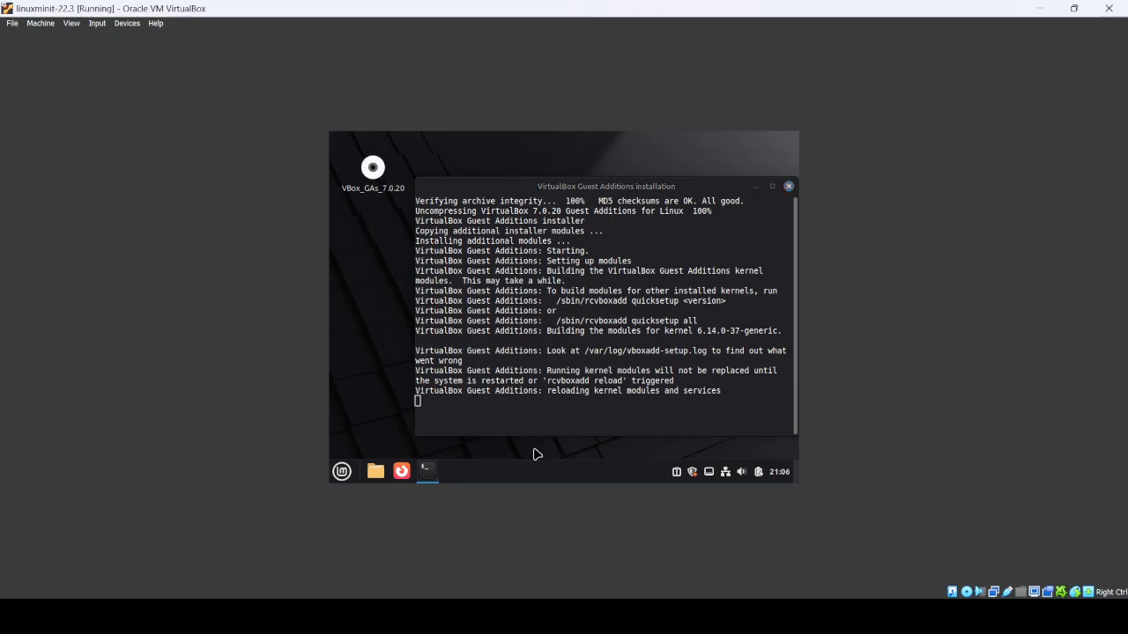
key("Control_R+f")
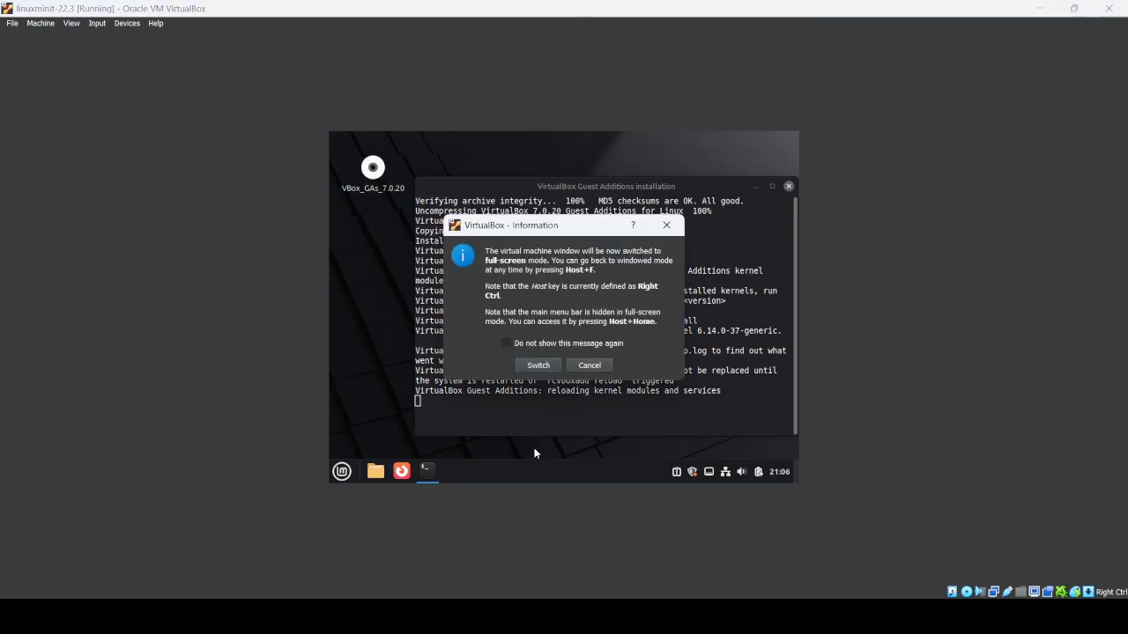
key("Return")
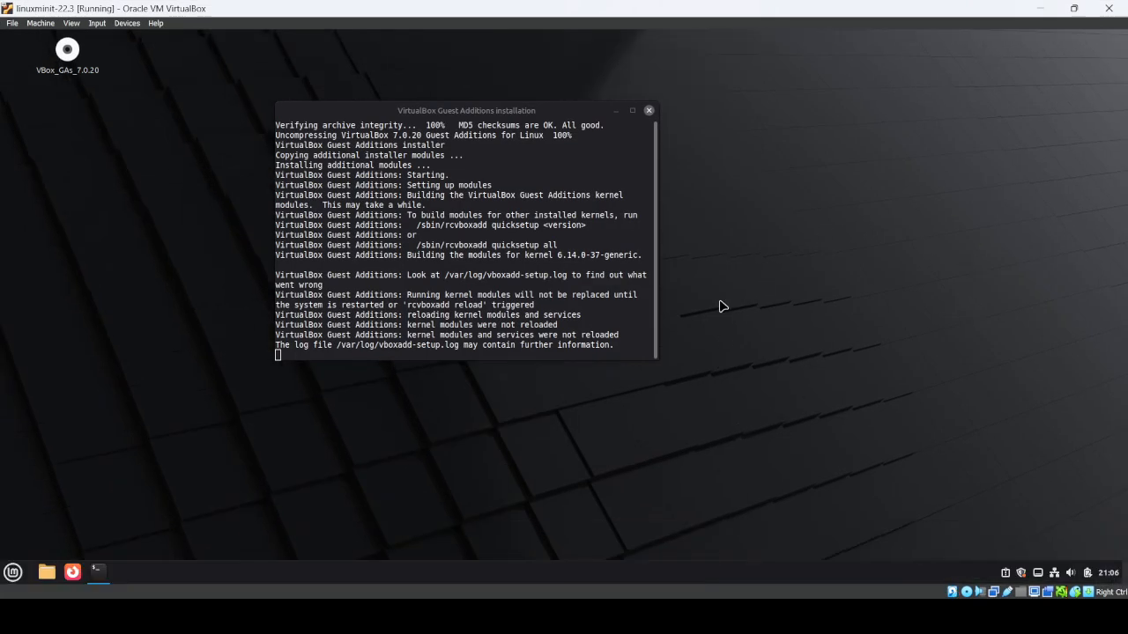
- Close the finished Guest Additions installer terminal with Ctrl+C and Return
left_click(495, 352)
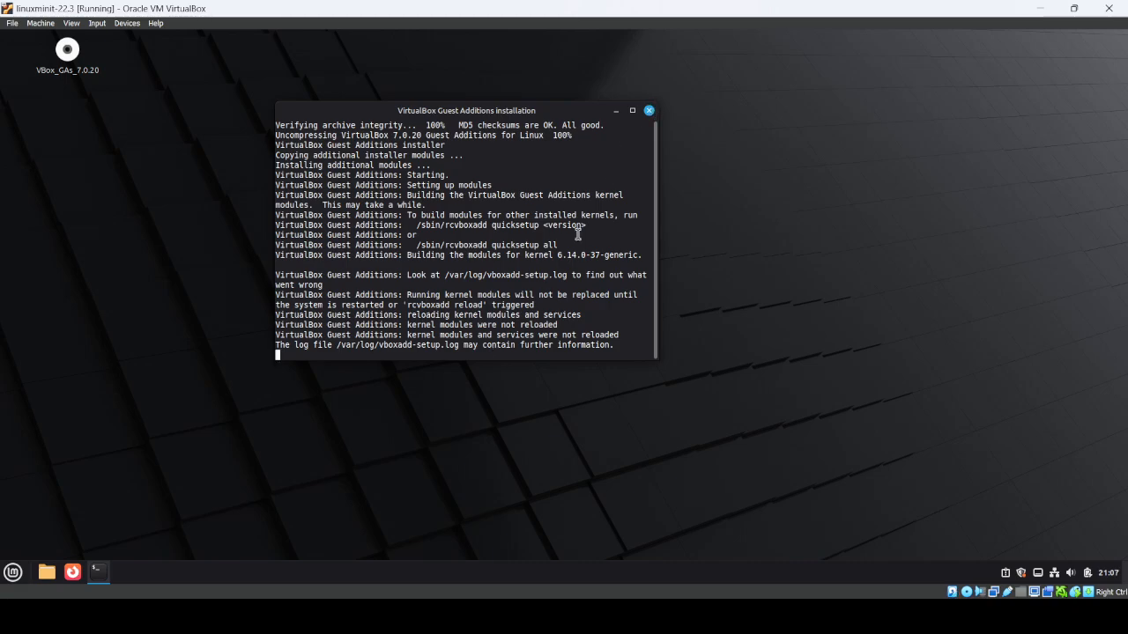
key("Return")
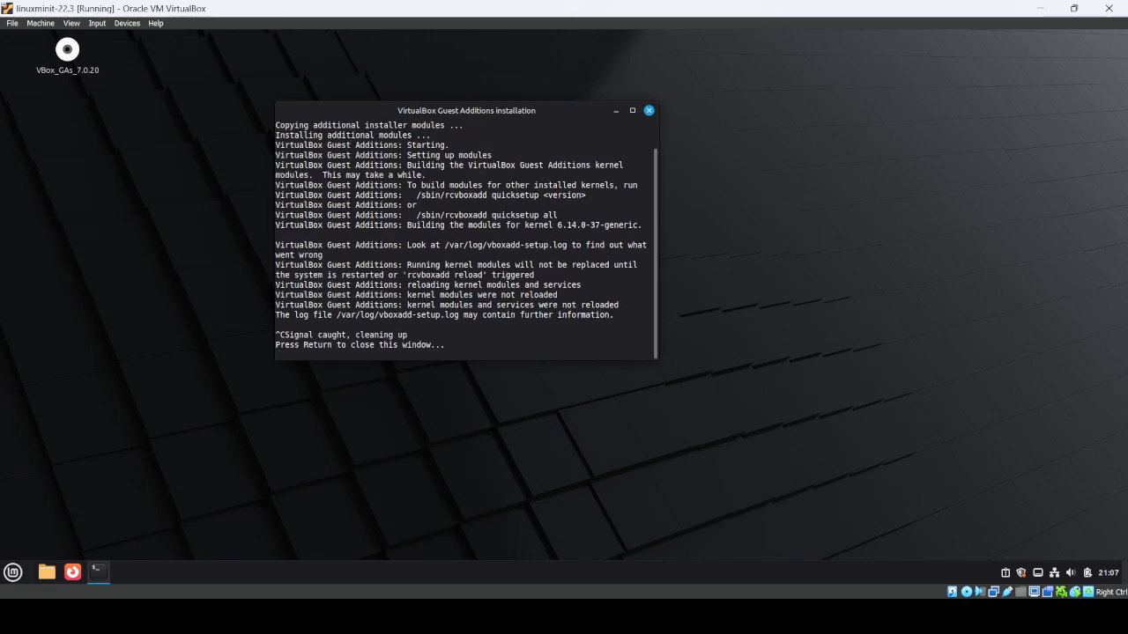
key("ctrl+c")
key("ctrl+c")
key("ctrl+c")
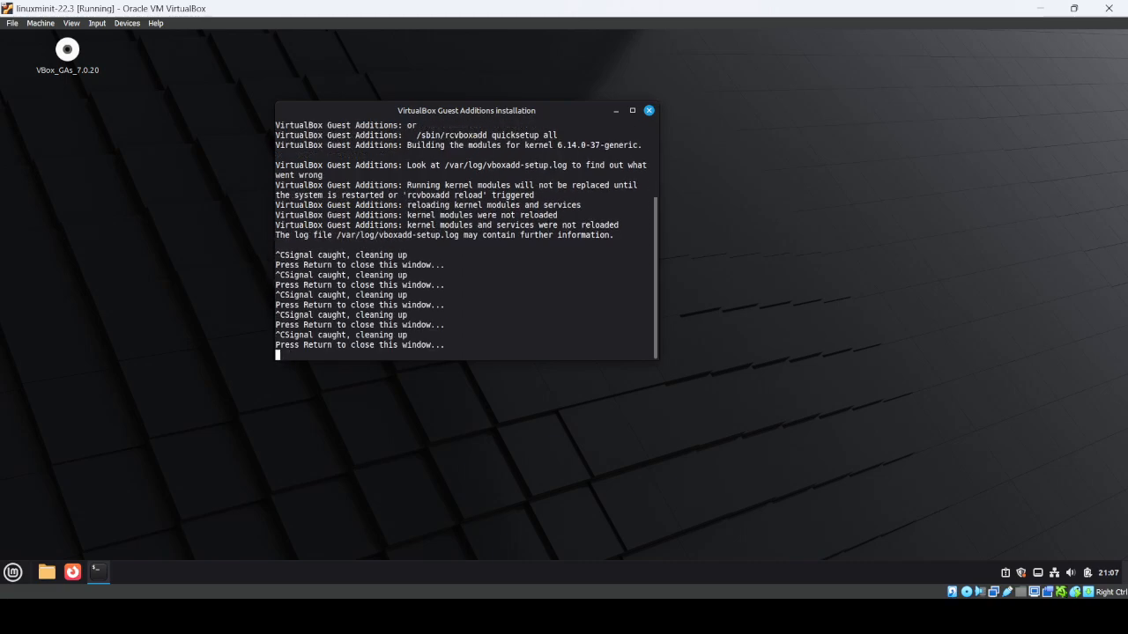
key("Return")
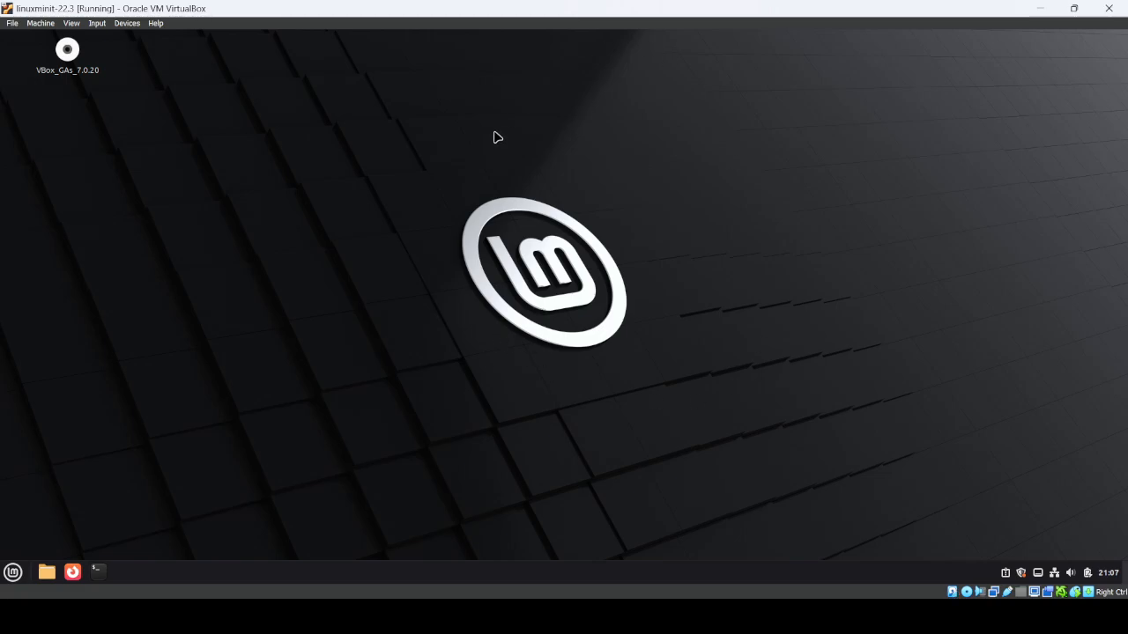
key("ctrl+alt+t")
type("ls")
key("Return")
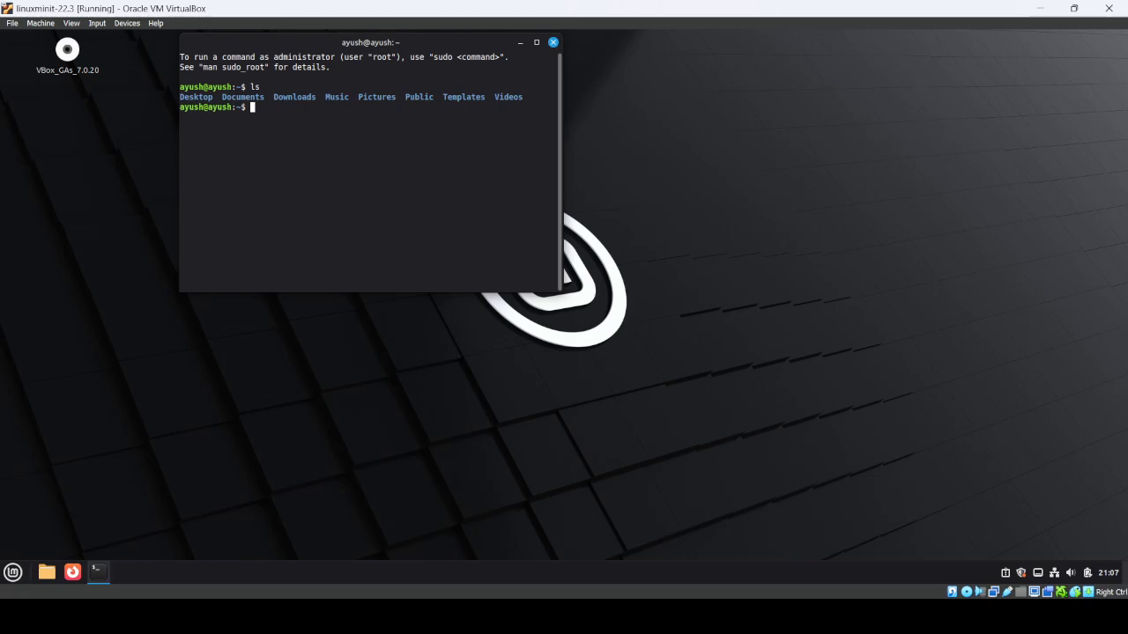
type("mkdir ayush")
key("ctrl+c")
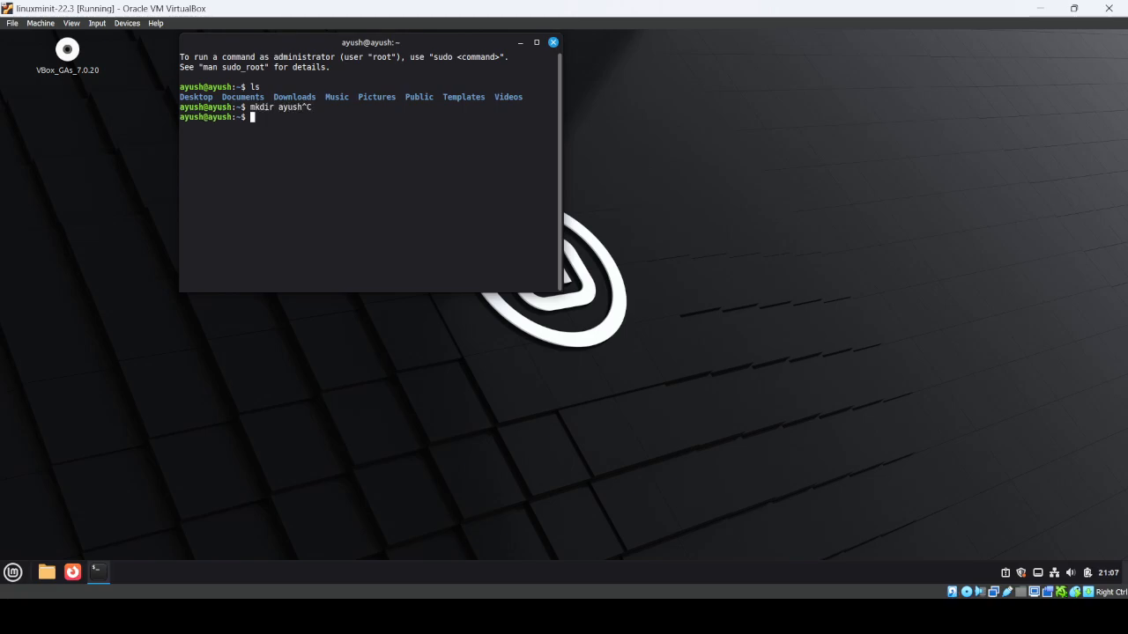
type("clear")
key("Return")
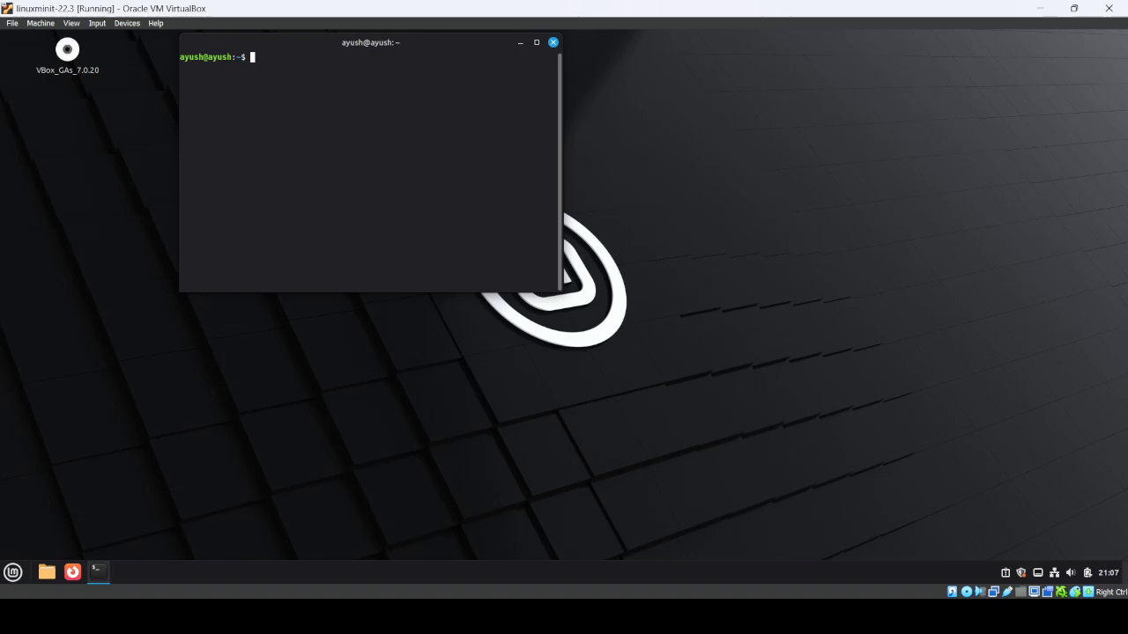
left_click(553, 43)
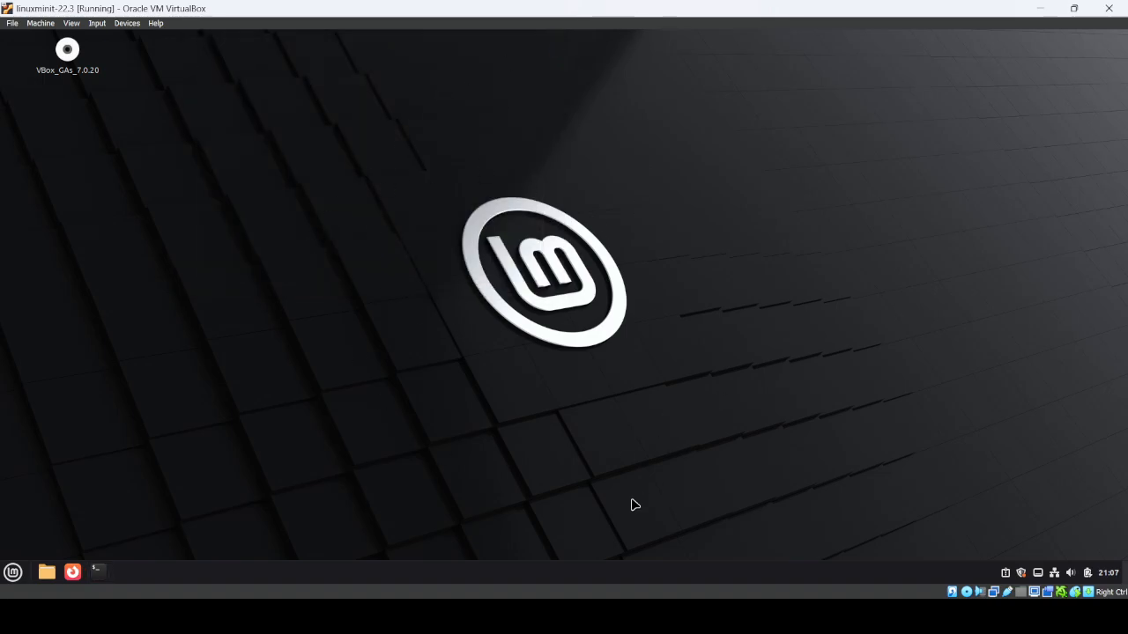
left_click(695, 616)
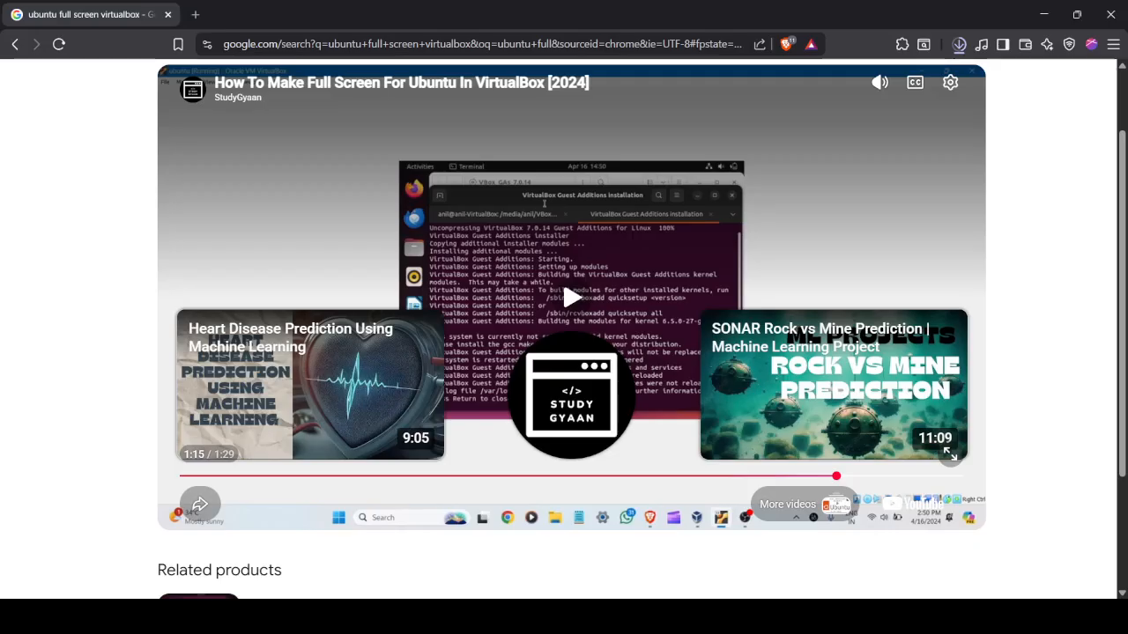
left_click(695, 617)
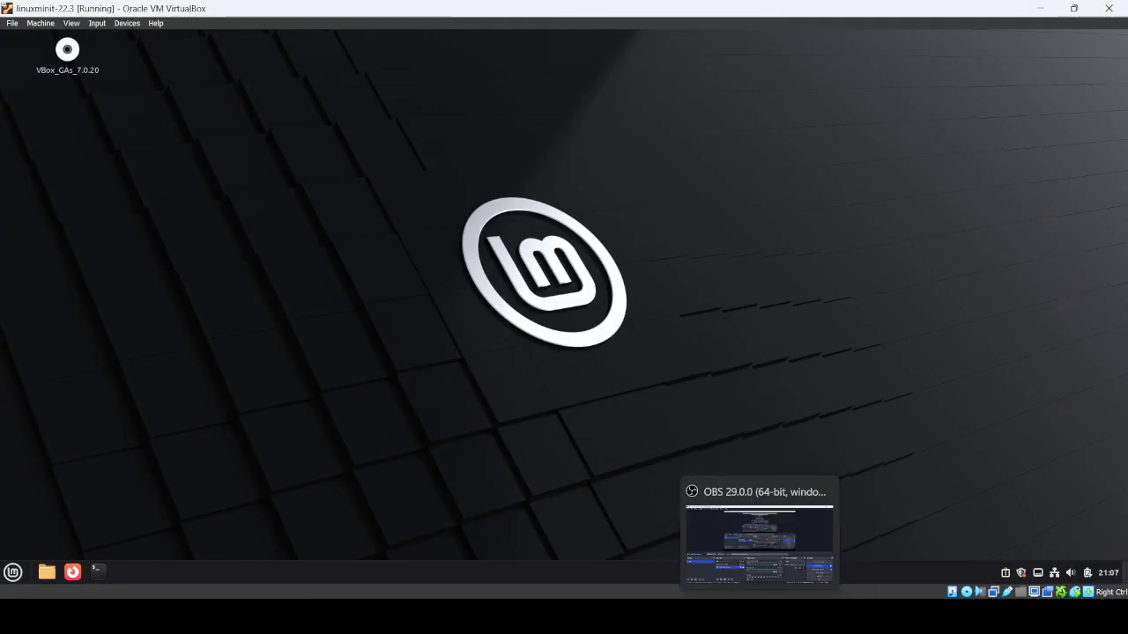